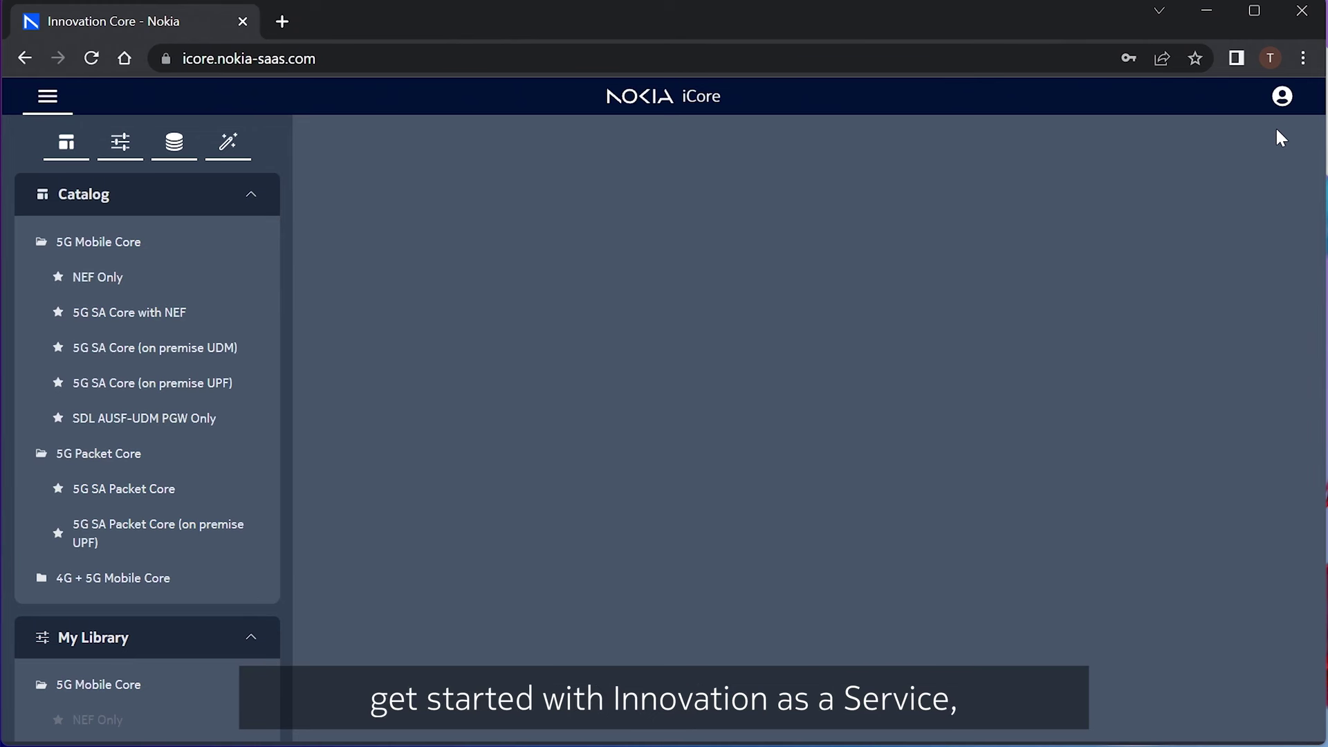
# Step: Check the account profile and usage summary, then close the Profile panel
pyautogui.click(1282, 96)
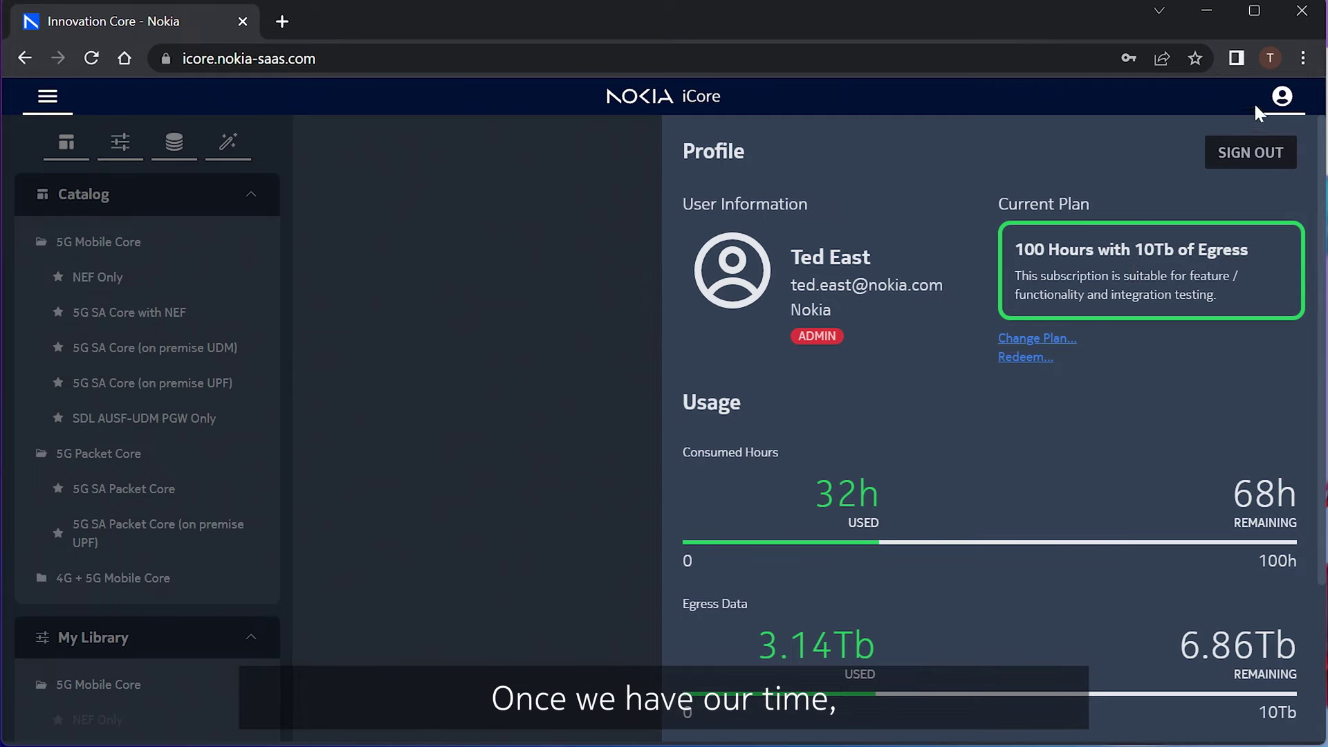
pyautogui.click(1281, 96)
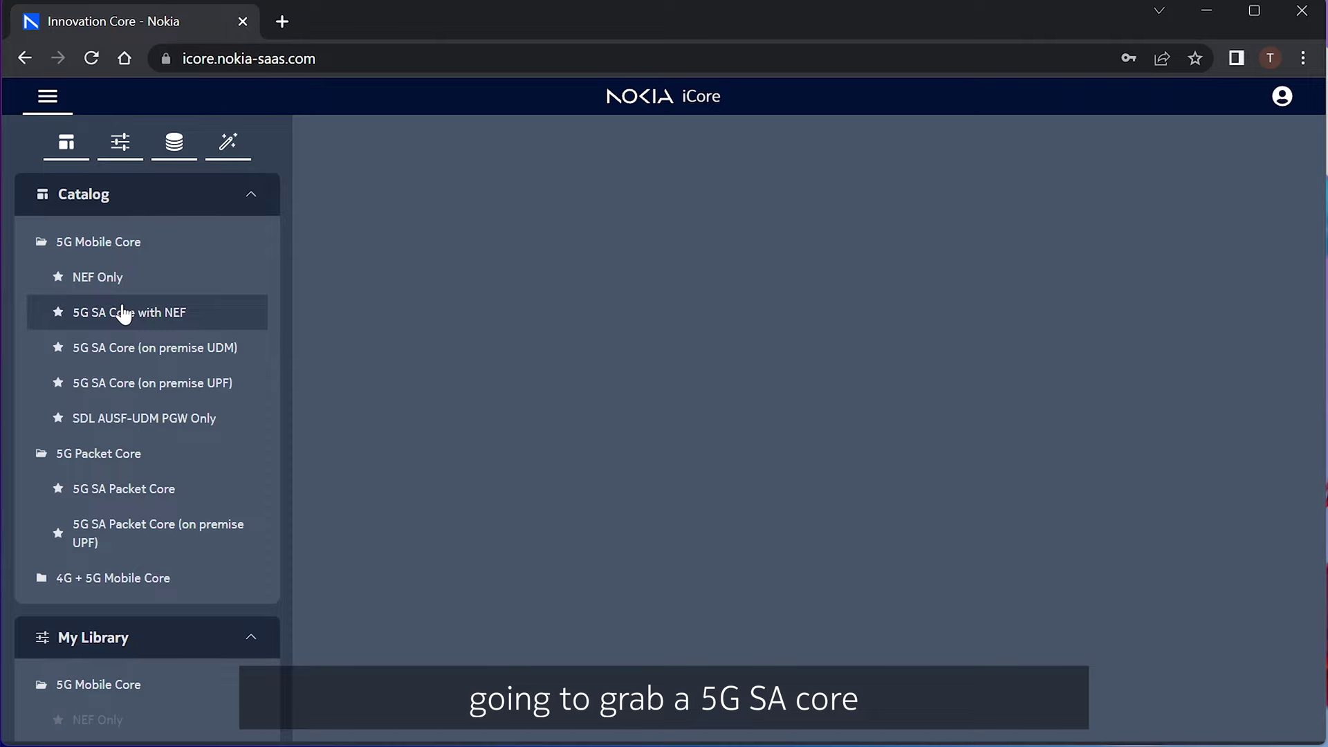
# Step: Create a 5G SA Core with NEF environment and review its configuration, advanced options and test subscribers (up to 10)
pyautogui.moveTo(123, 313); pyautogui.dragTo(515, 277)
pyautogui.click(441, 283)
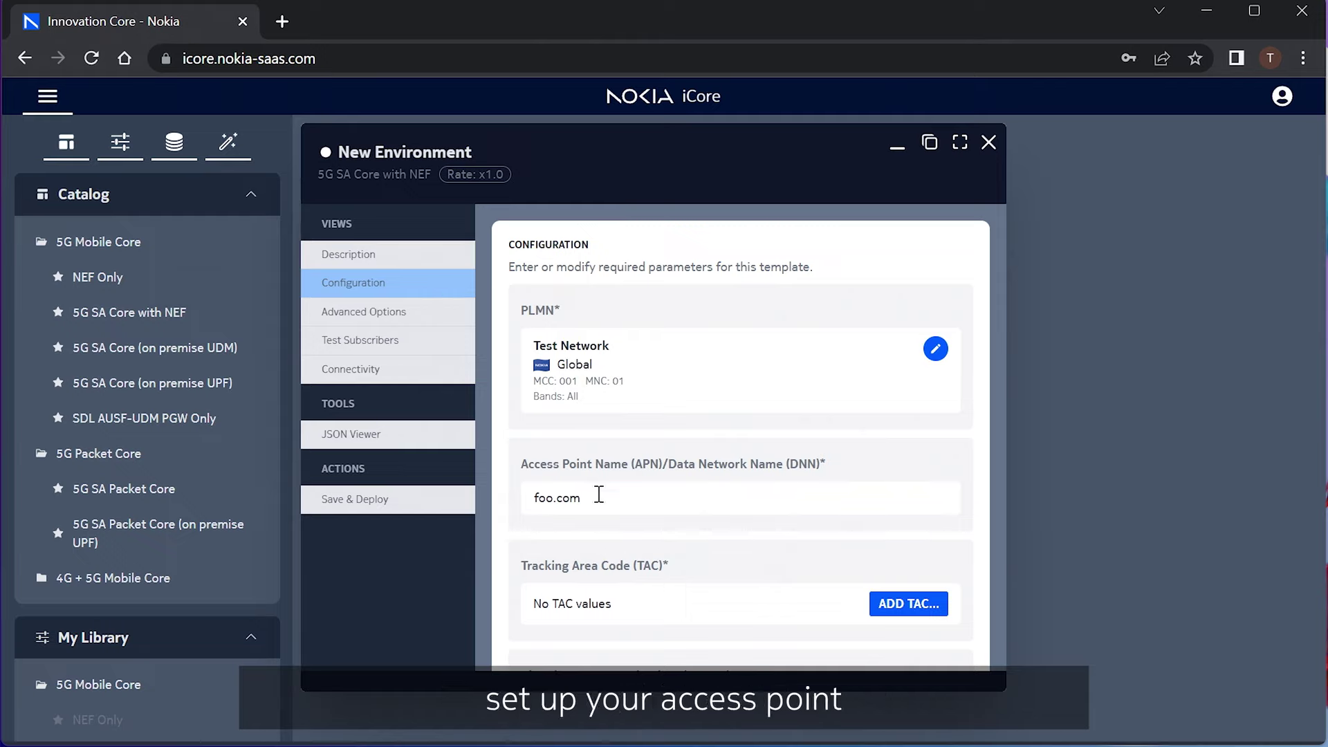
pyautogui.click(427, 323)
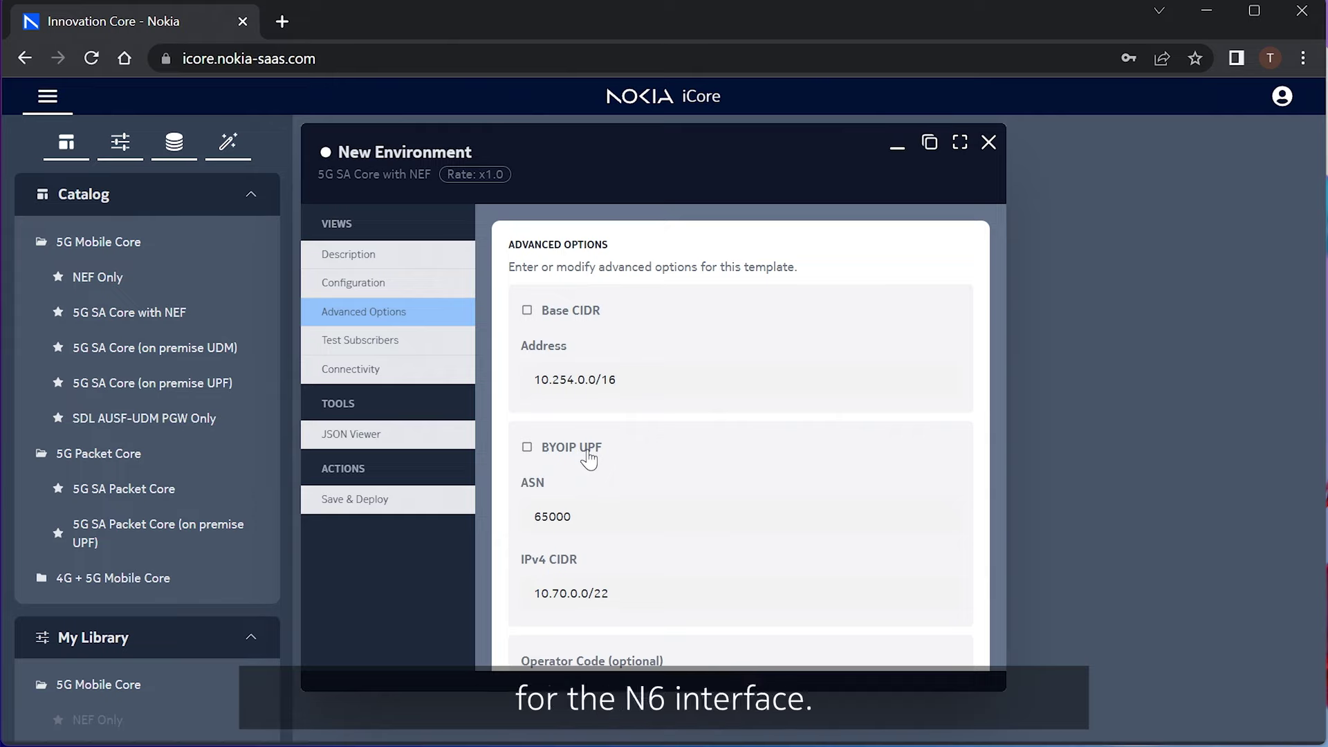
pyautogui.click(402, 346)
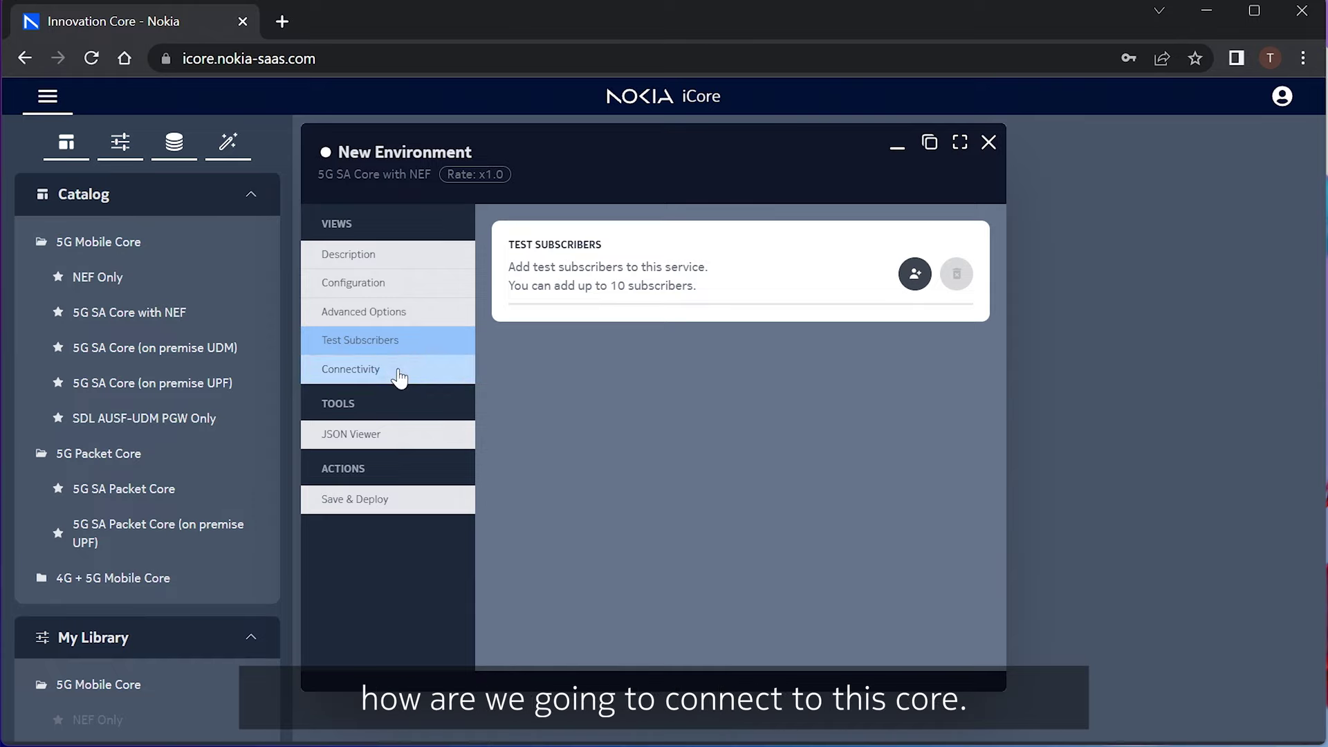
# Step: Review the Connectivity options, cancel a new VPN connection, and show the Save & Deploy choices
pyautogui.click(399, 377)
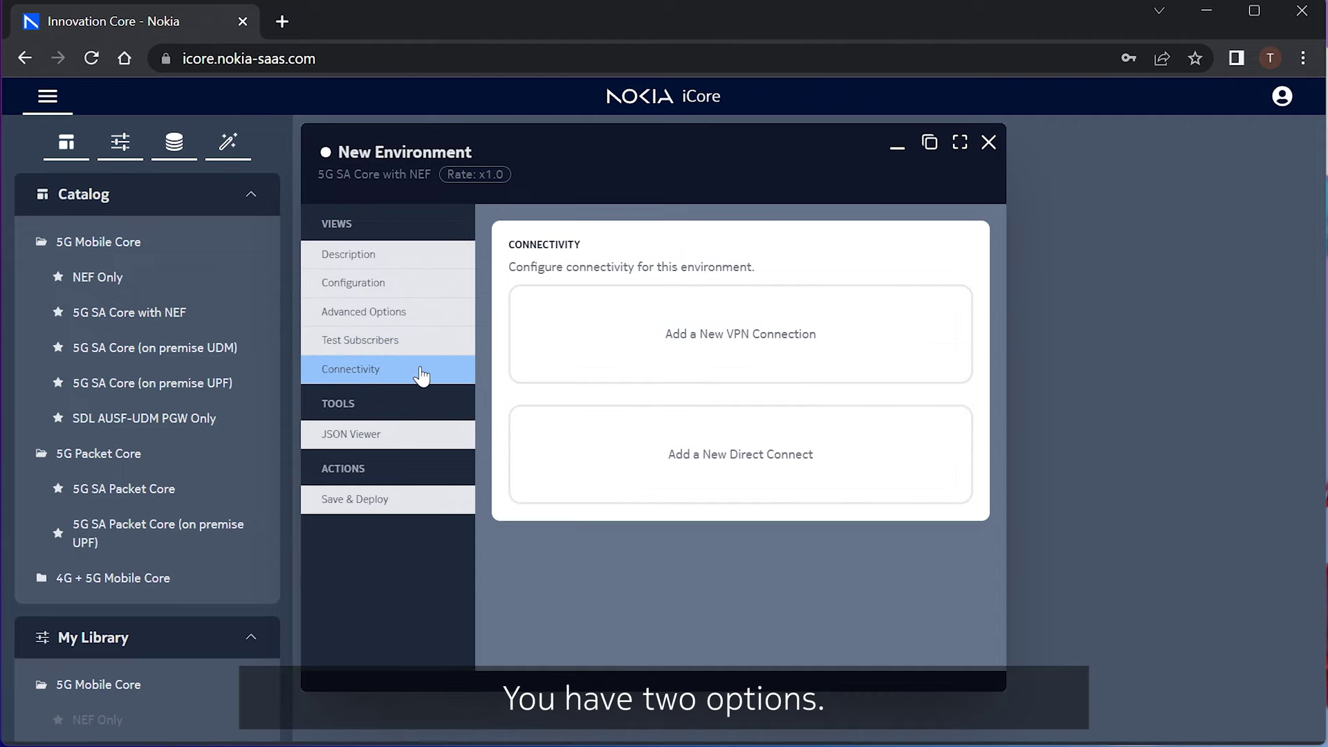
pyautogui.click(589, 366)
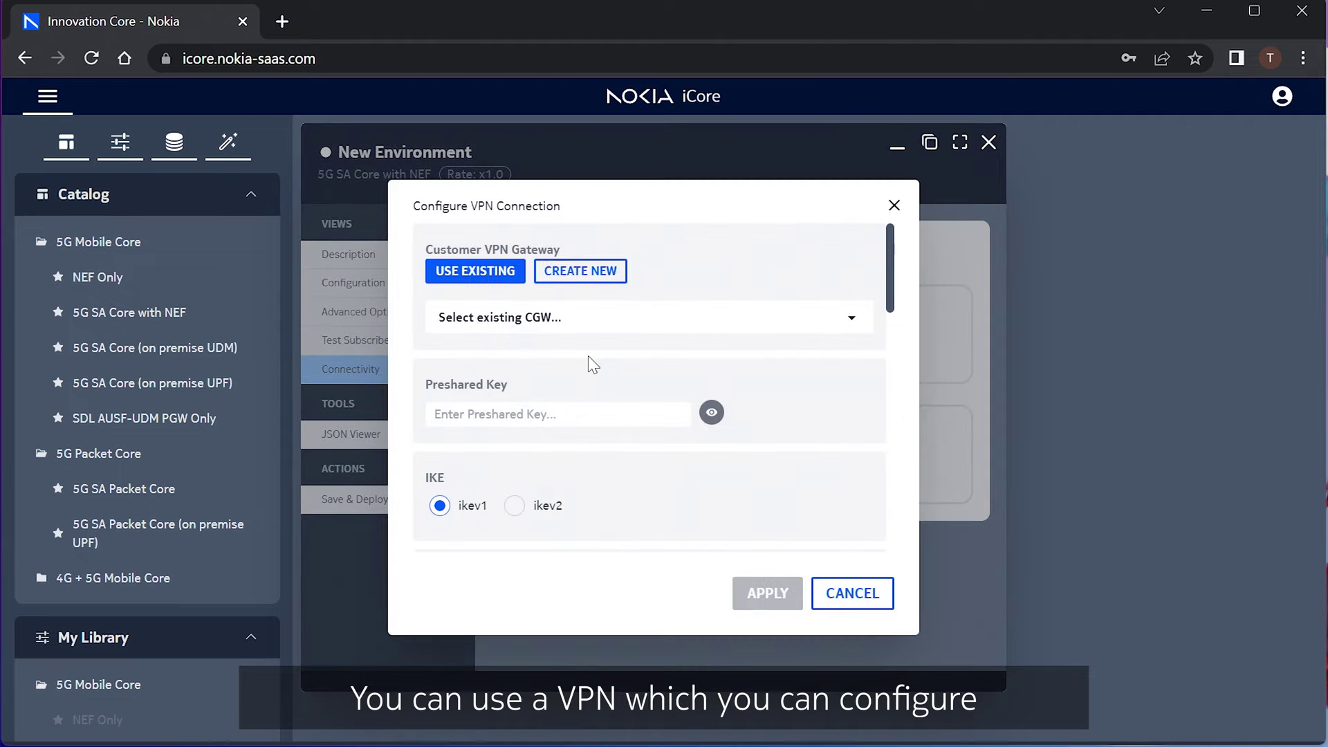
pyautogui.click(852, 592)
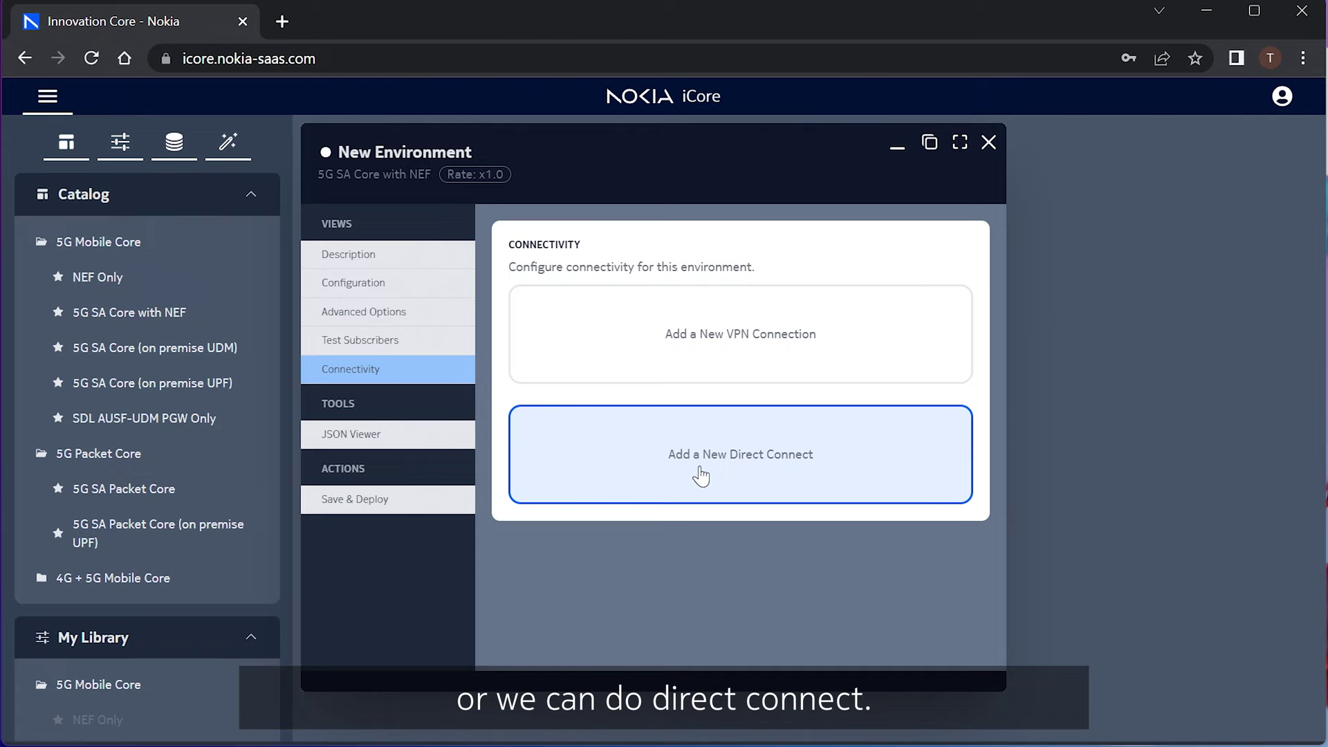
pyautogui.click(389, 501)
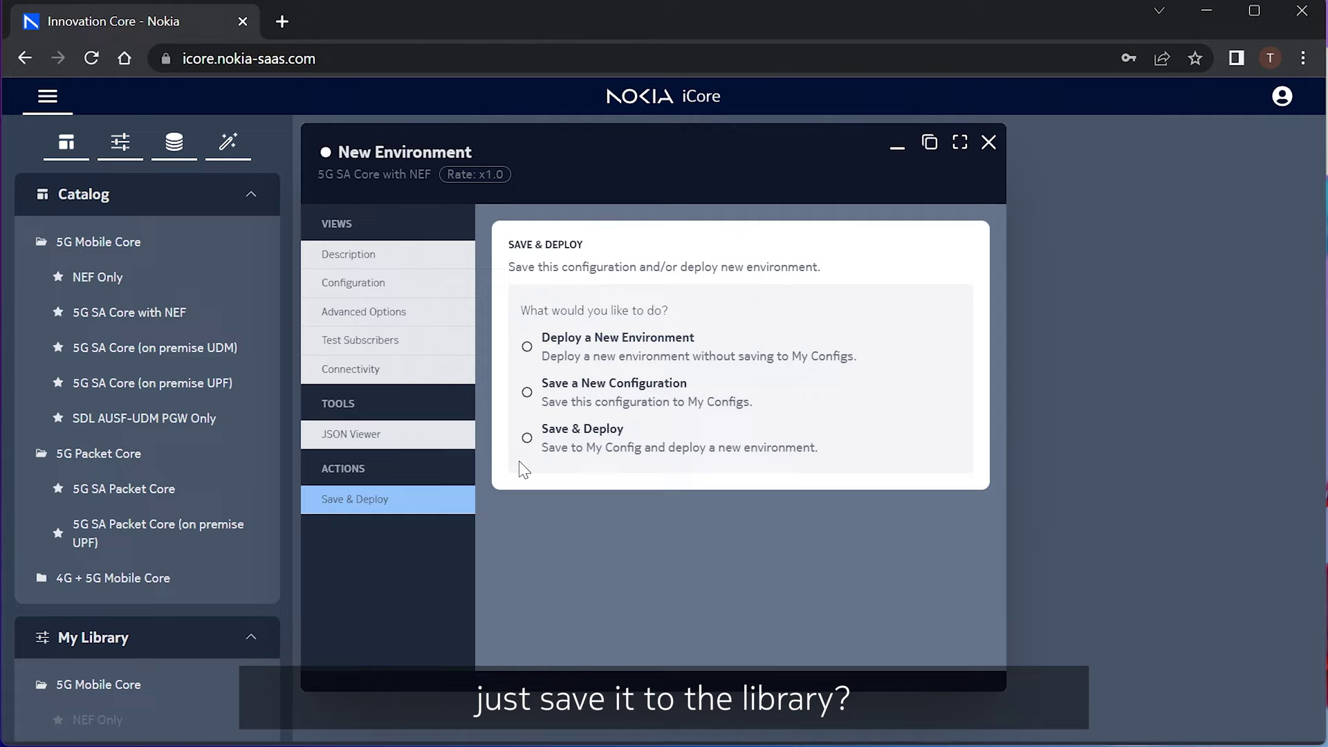
# Step: Close the new environment window
pyautogui.click(988, 142)
pyautogui.scroll(-5, 76, 520)
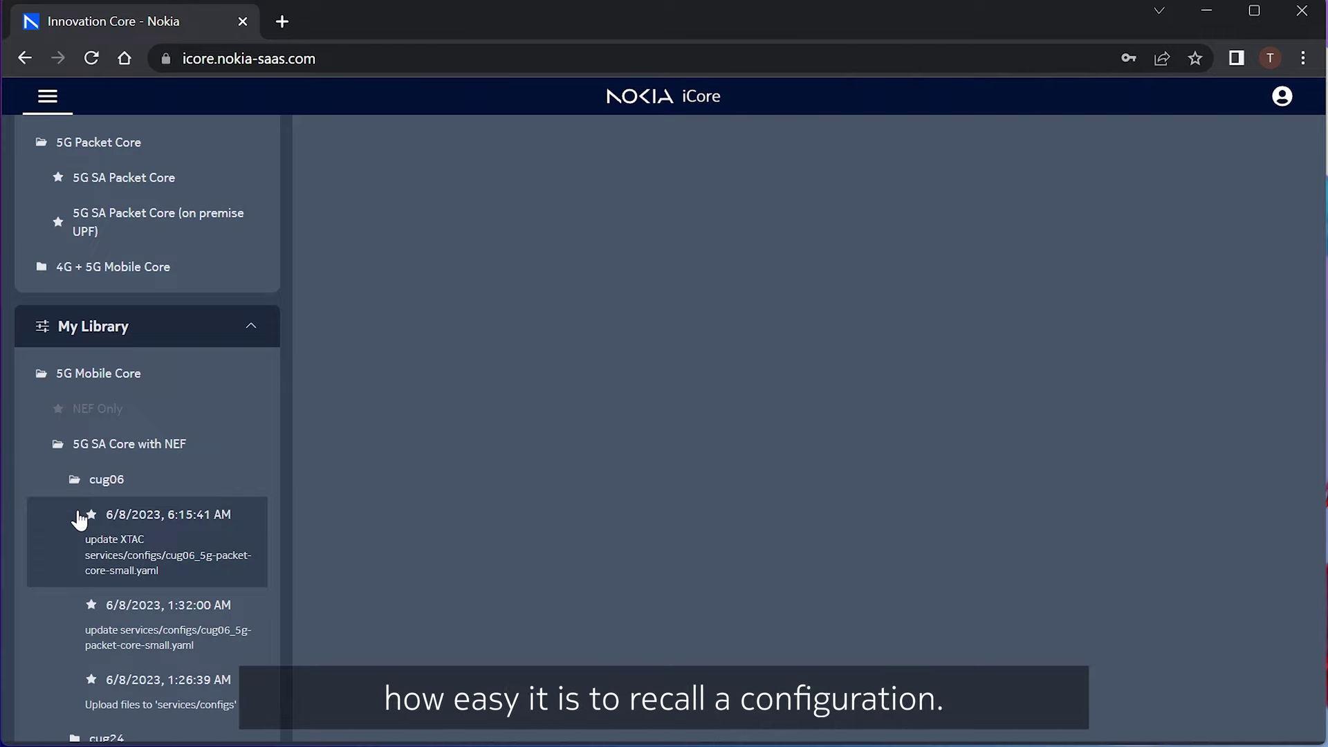
pyautogui.scroll(5, 79, 520)
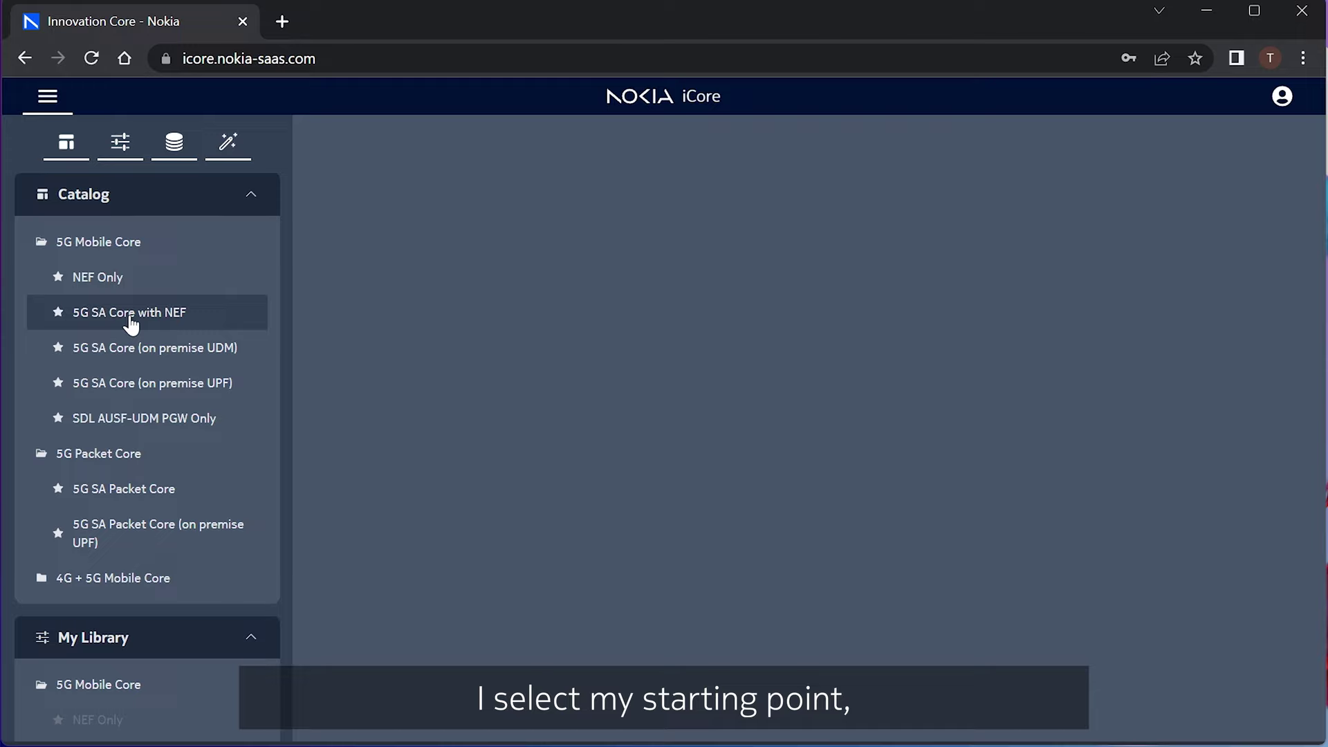
# Step: Load the saved cug06 configuration onto a fresh 5G SA Core with NEF environment, then close it
pyautogui.moveTo(132, 323); pyautogui.dragTo(488, 365)
pyautogui.scroll(-5, 130, 551)
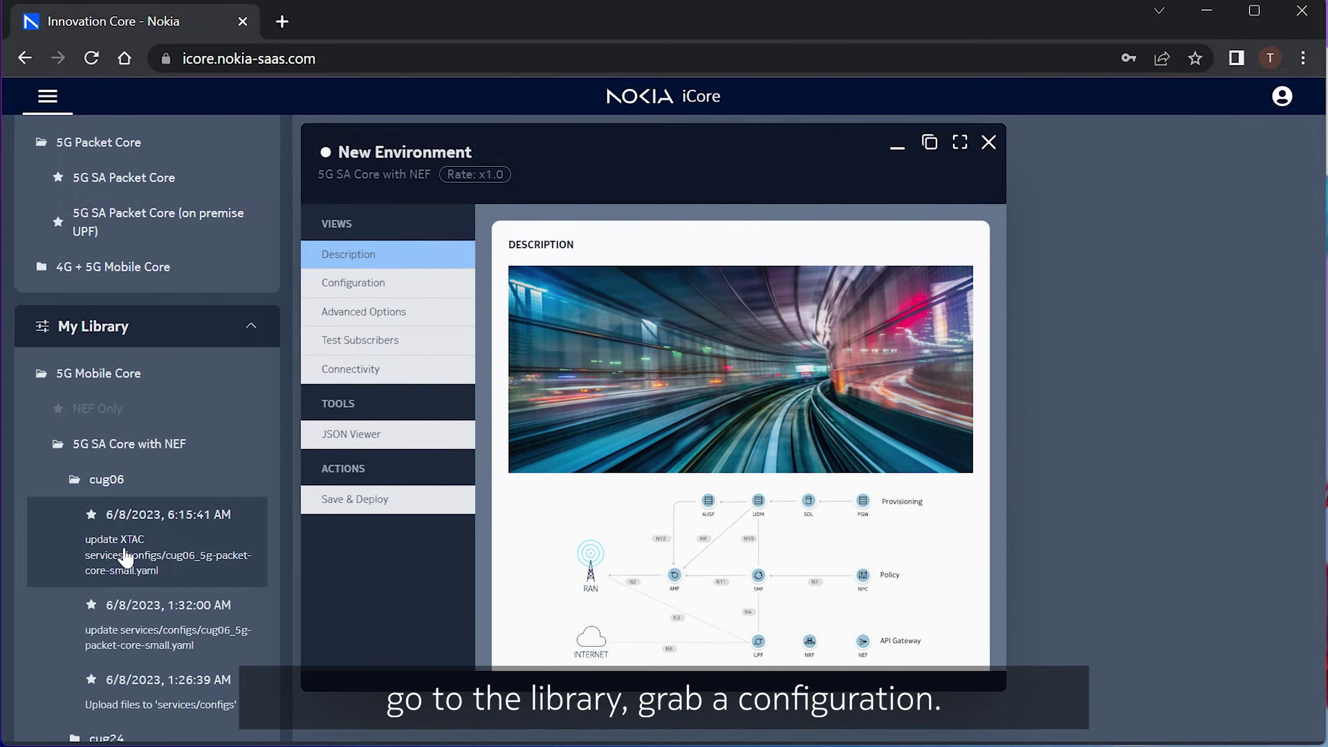
pyautogui.moveTo(124, 557); pyautogui.dragTo(652, 605)
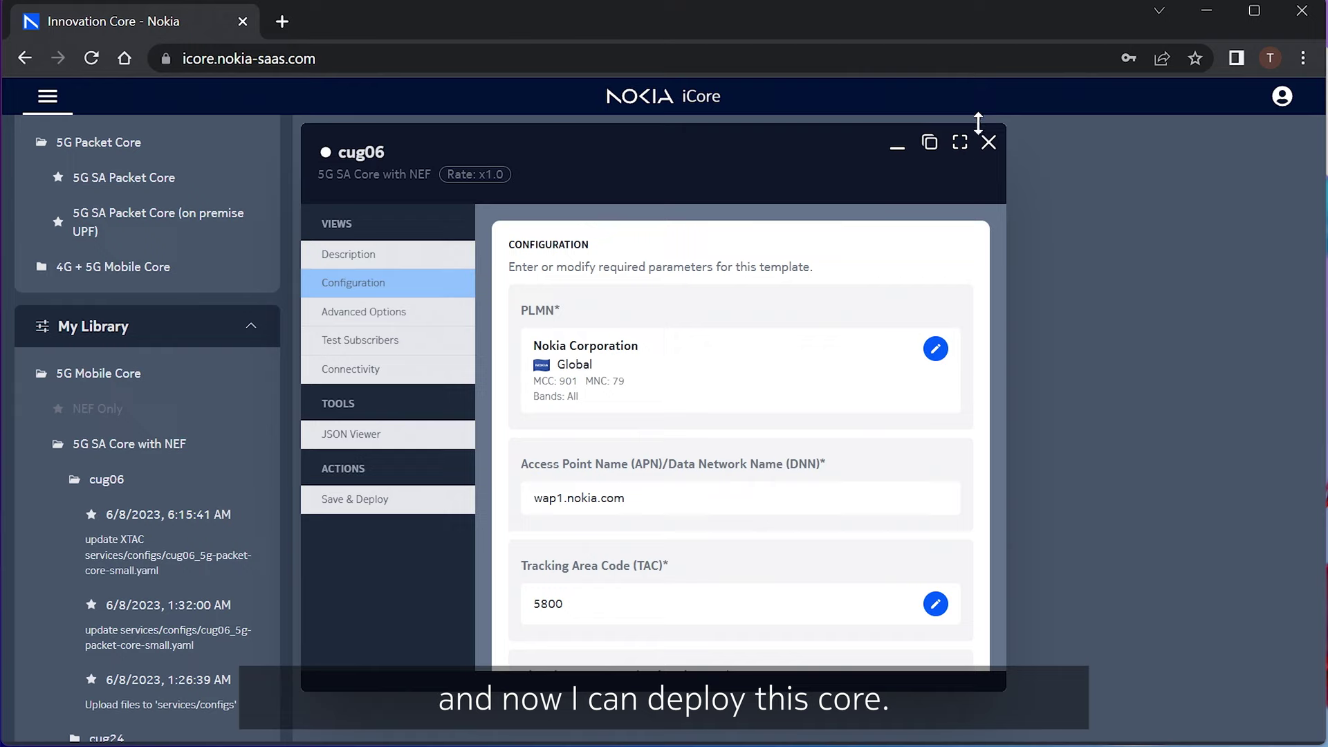
pyautogui.click(989, 144)
pyautogui.scroll(-7, 251, 437)
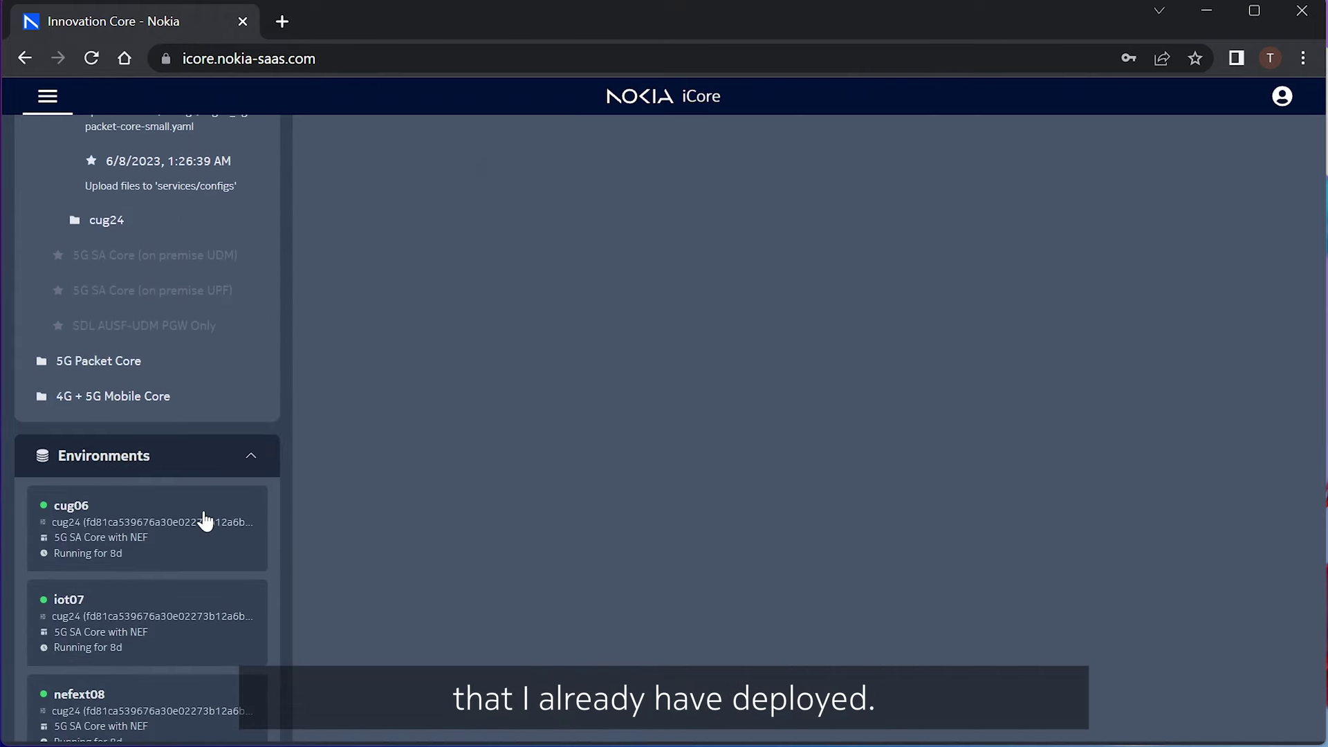
# Step: Open the running cug06 environment and expand its deployed network functions
pyautogui.click(205, 521)
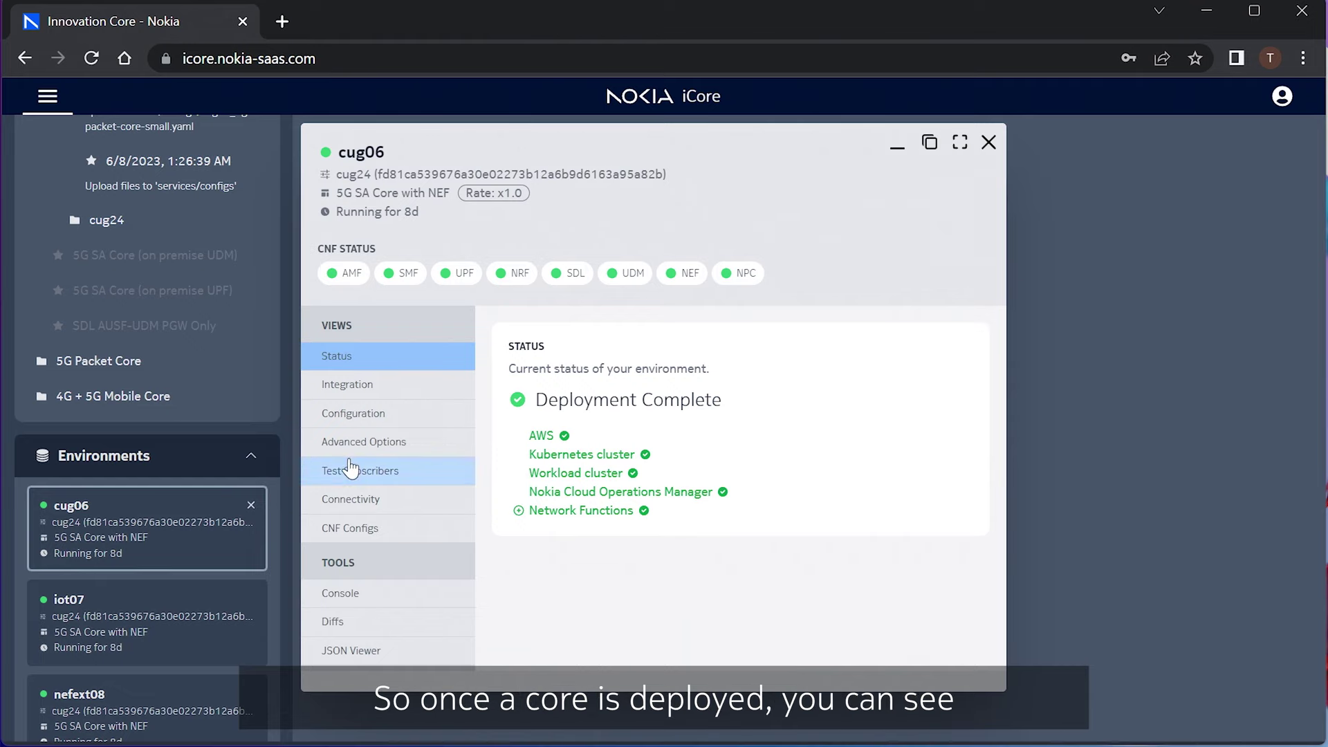
pyautogui.click(518, 510)
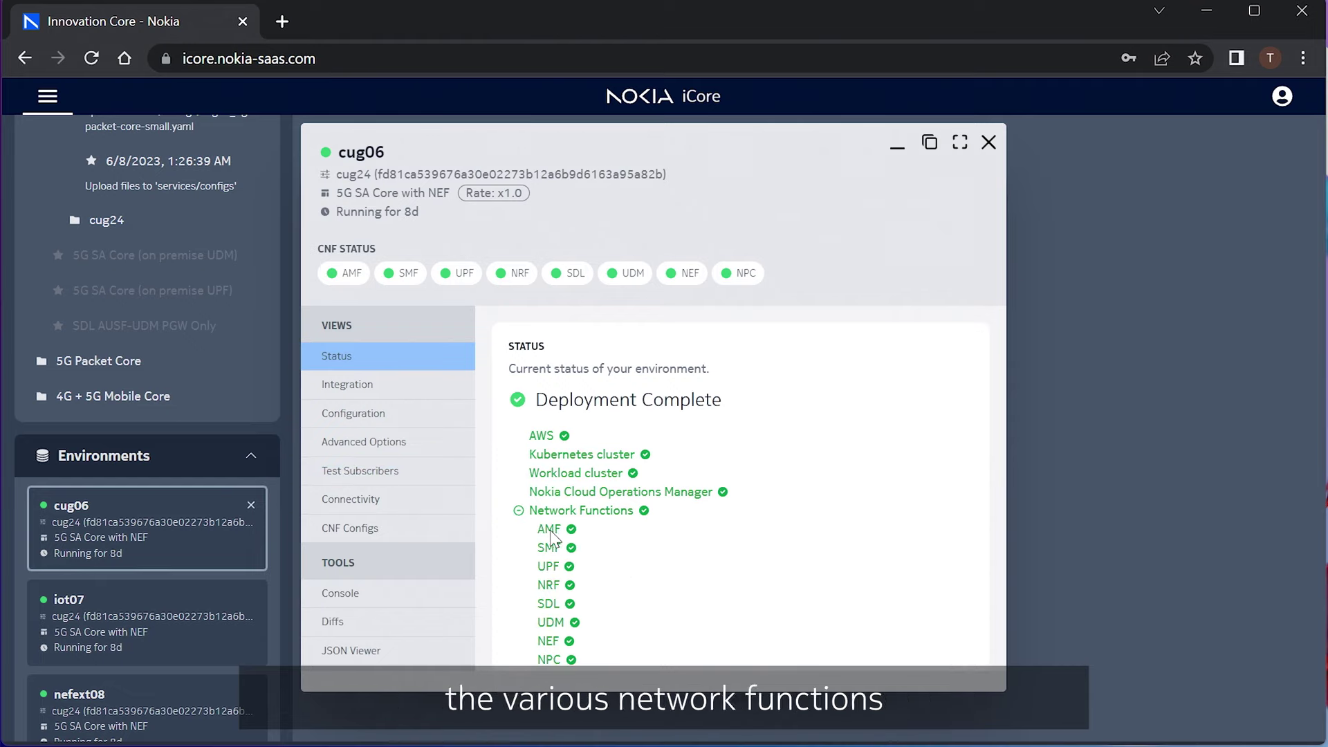
pyautogui.scroll(-1, 553, 533)
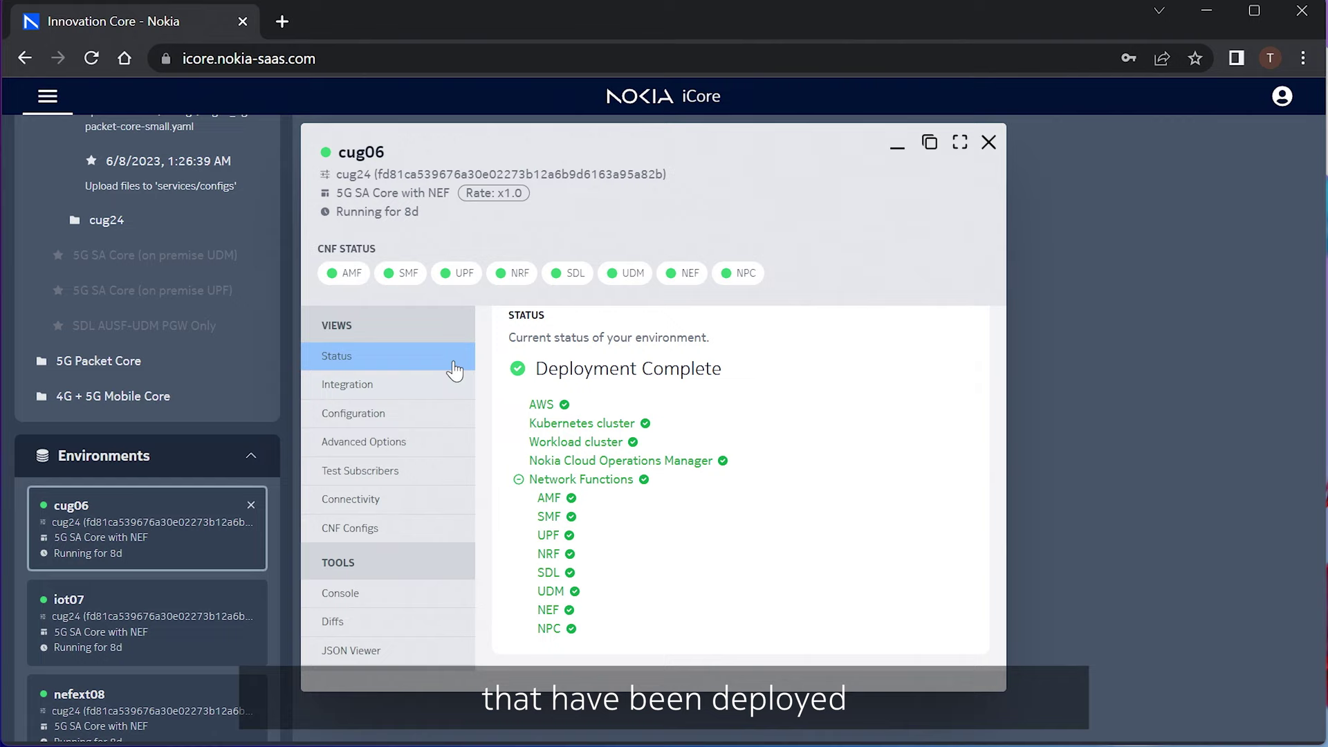
# Step: View cug06's connectivity: NPC and NEF API URLs, AMF IP 10.255.80.66 and VPN tunnels
pyautogui.moveTo(407, 289)
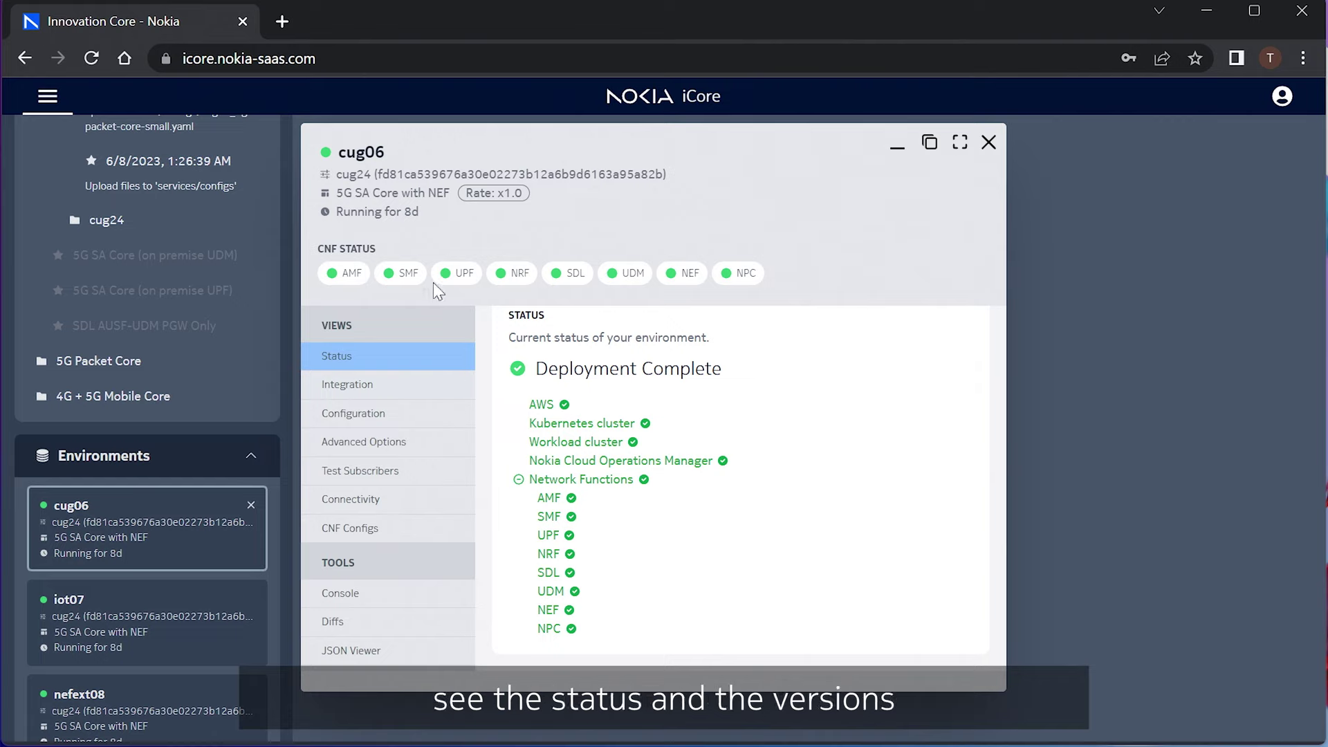
pyautogui.moveTo(526, 291)
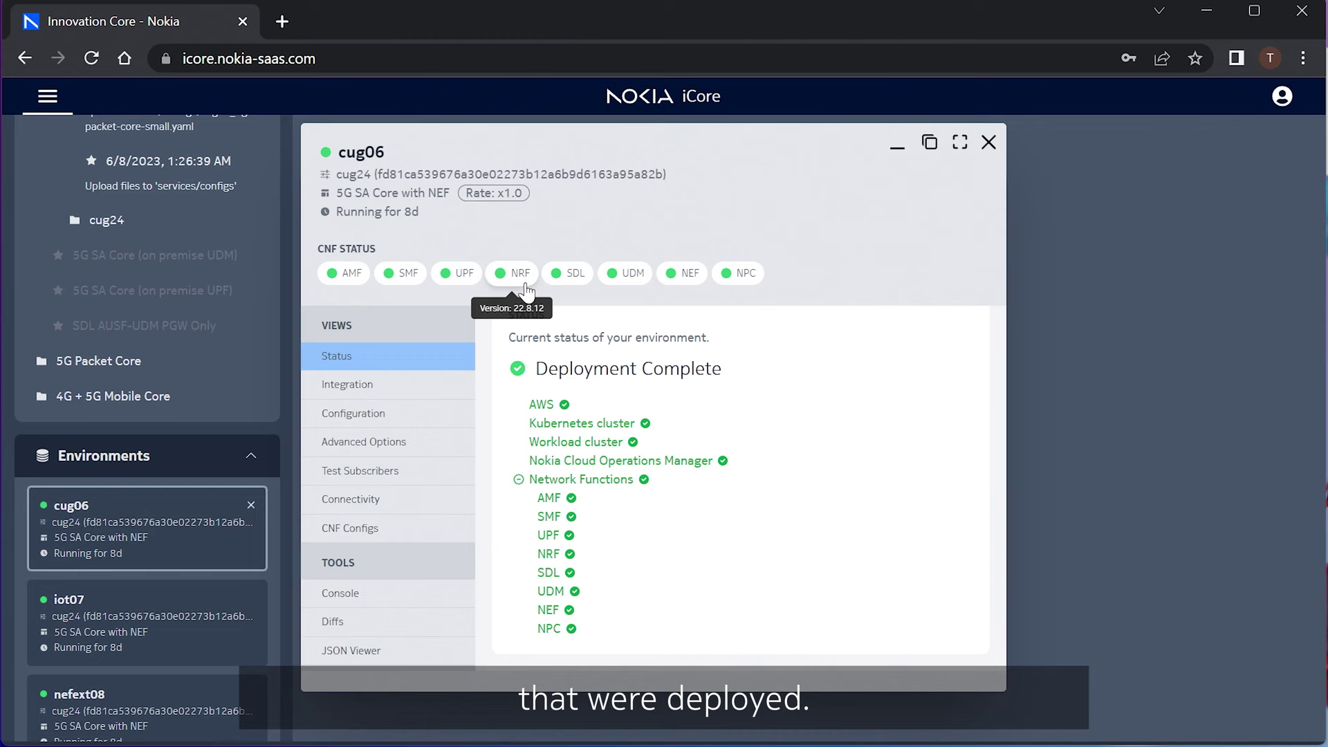
pyautogui.click(412, 389)
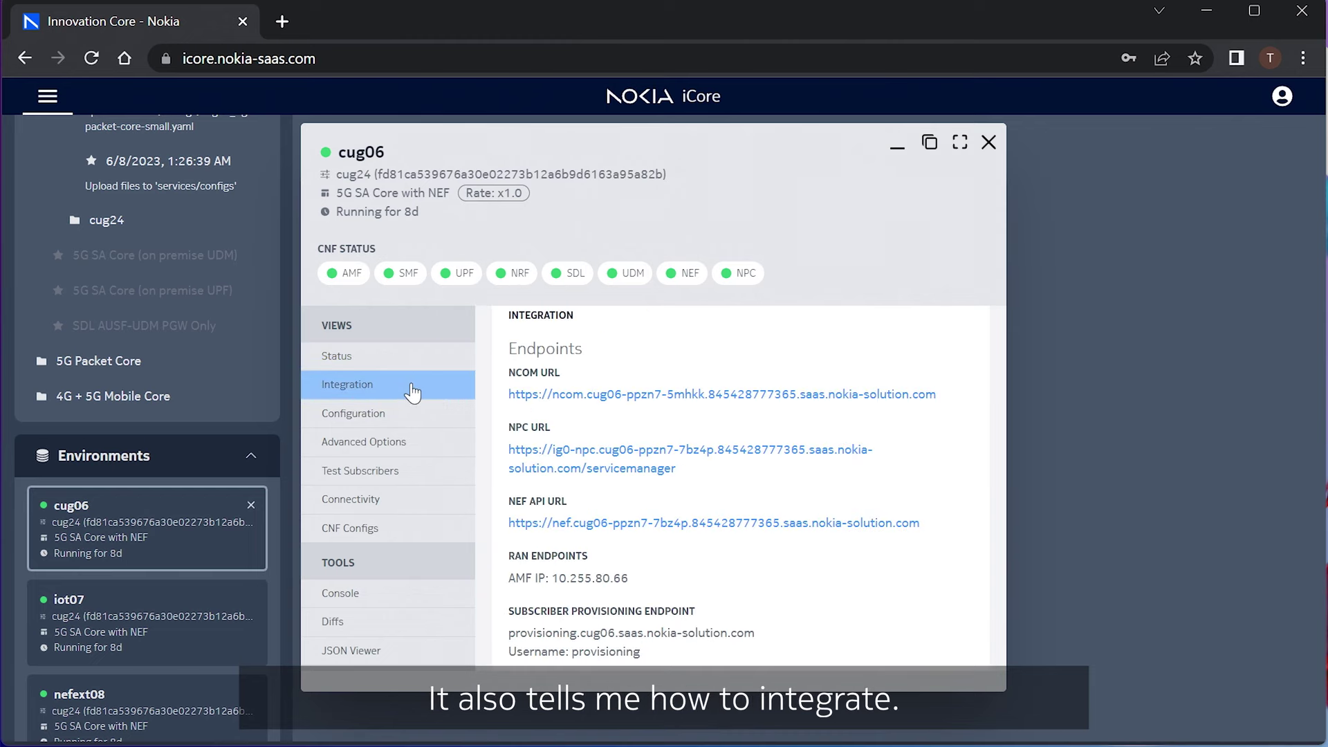
pyautogui.scroll(-3, 644, 484)
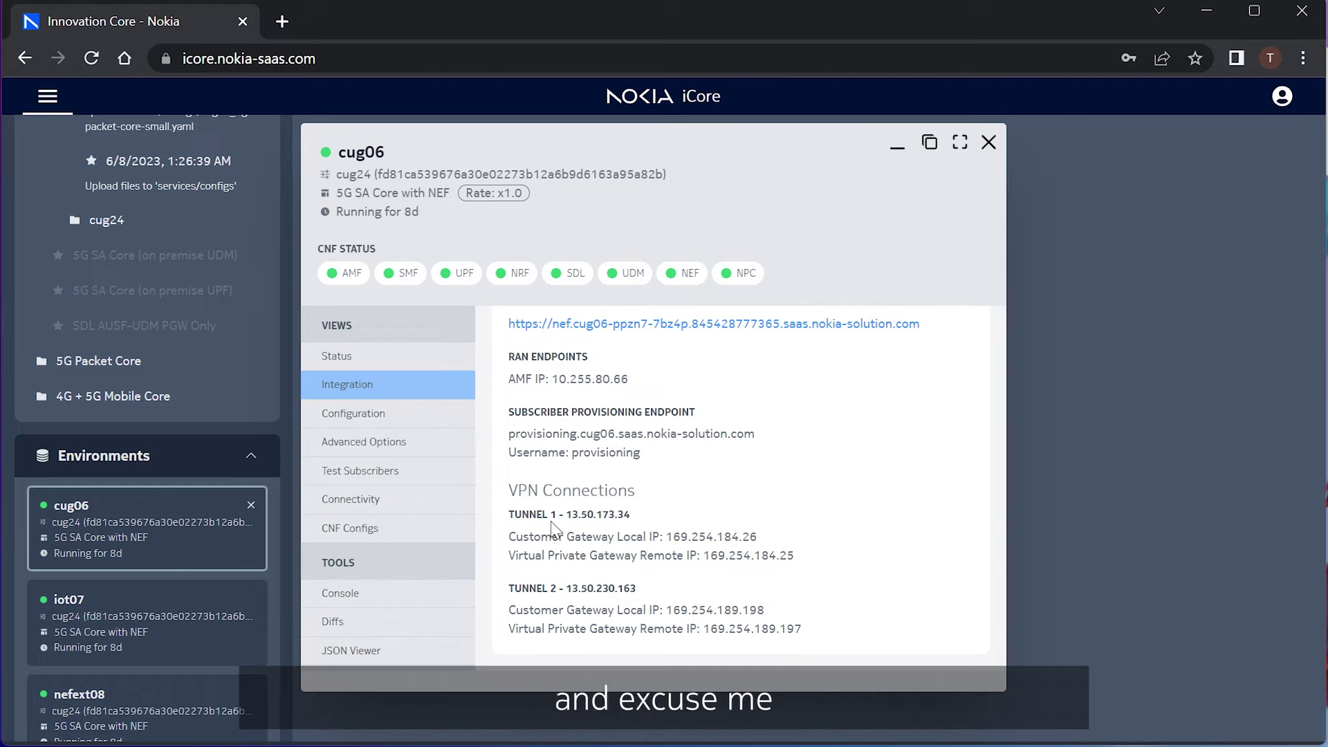
pyautogui.scroll(2, 579, 580)
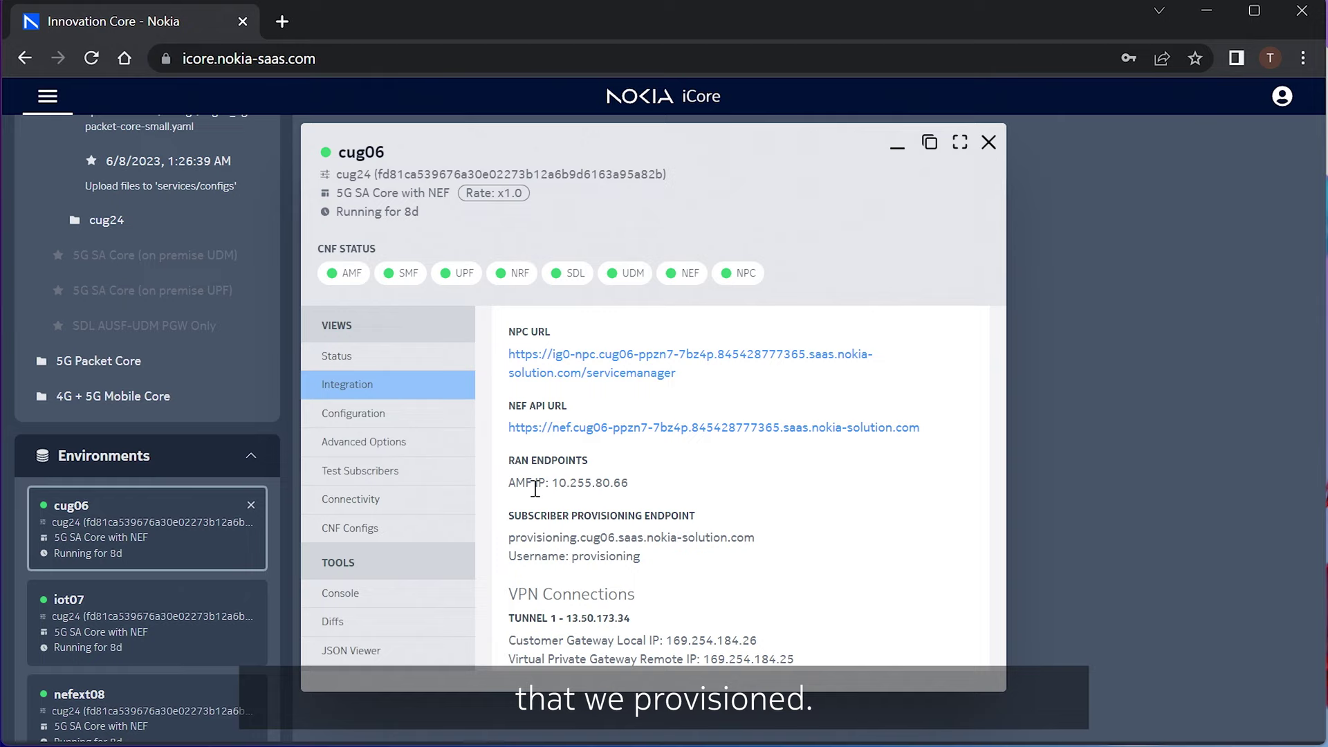
# Step: Look through cug06's test subscribers
pyautogui.click(424, 473)
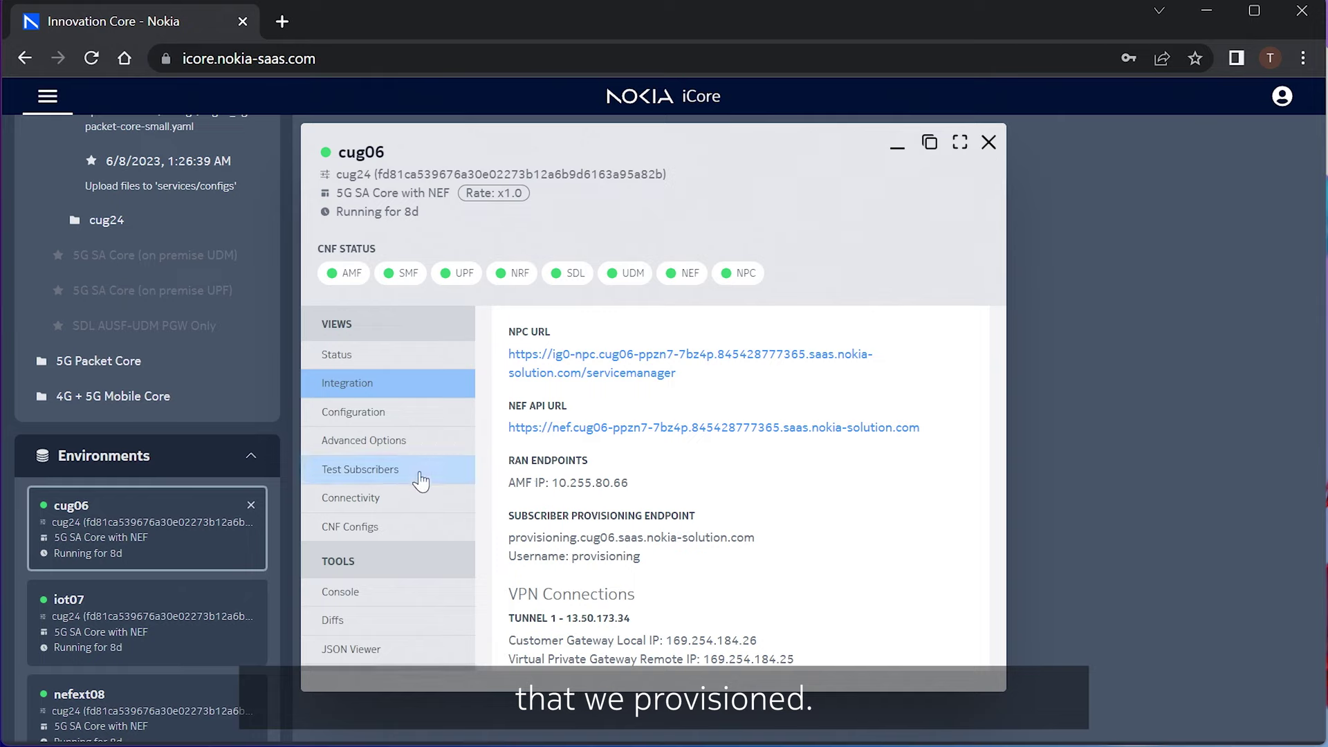
pyautogui.scroll(-2, 420, 476)
pyautogui.scroll(-1, 419, 473)
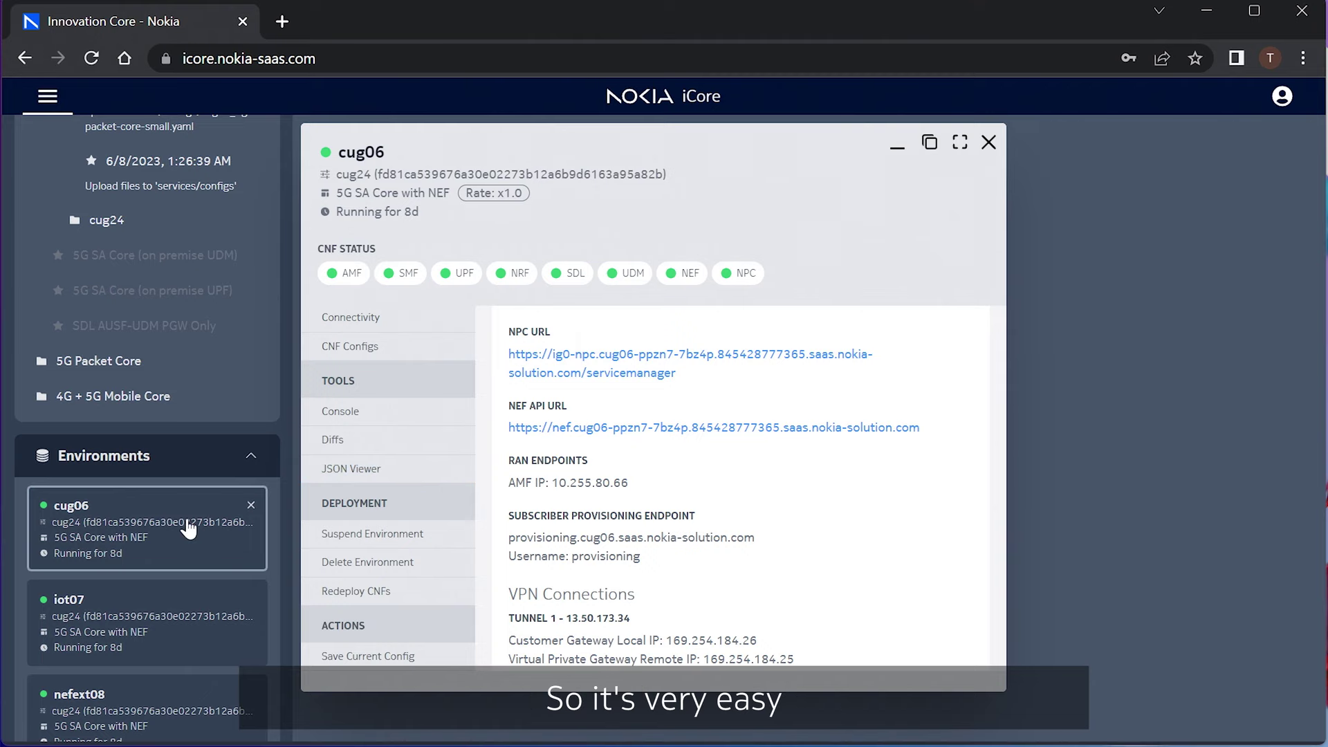
pyautogui.scroll(-3, 188, 527)
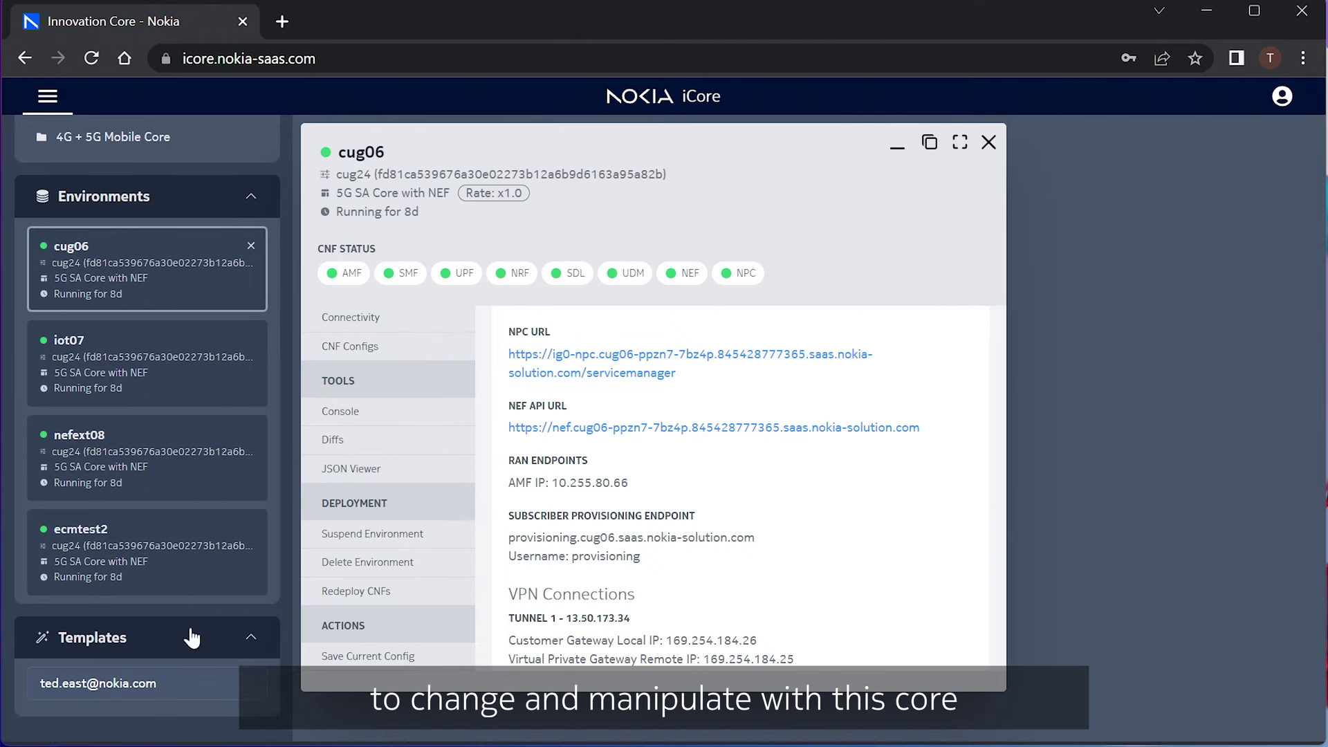
# Step: Clear the leftover text from the Templates search box
pyautogui.click(196, 677)
pyautogui.hotkey('ctrl', 'a')
pyautogui.press('BackSpace')
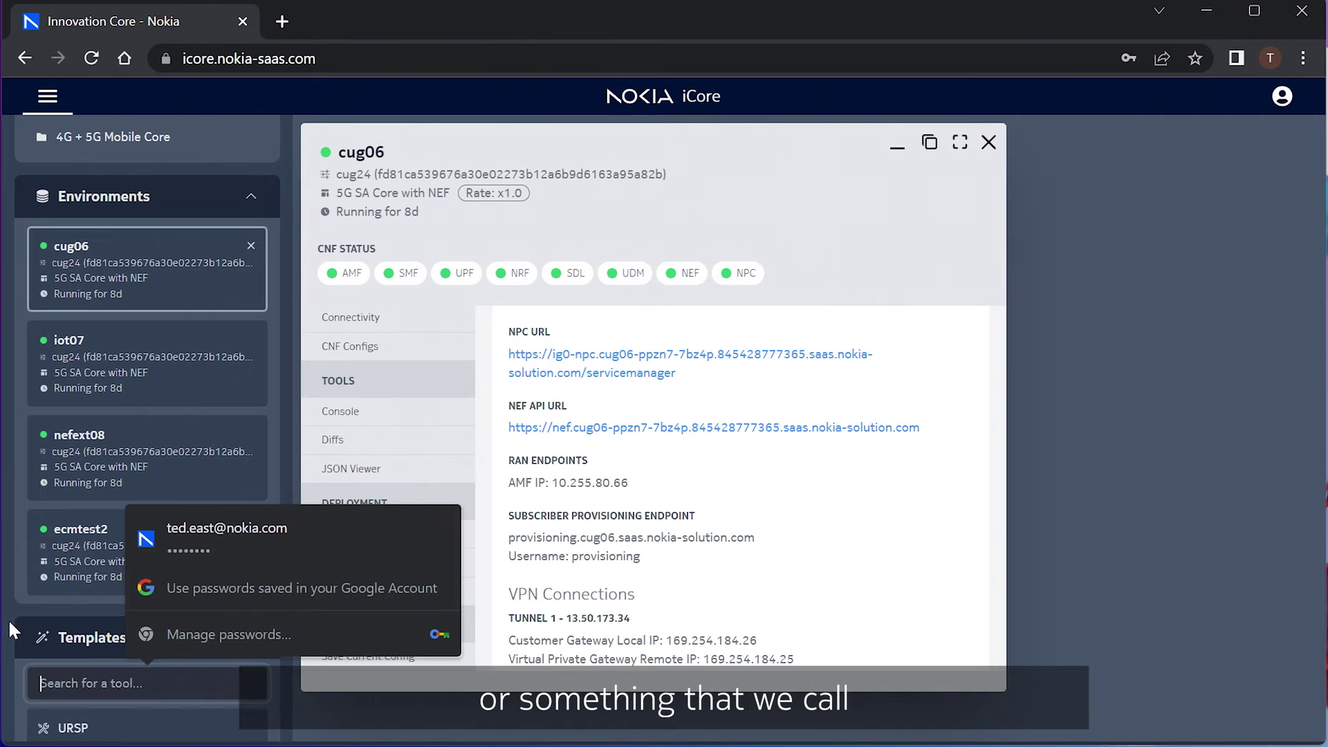
pyautogui.scroll(-3, 83, 586)
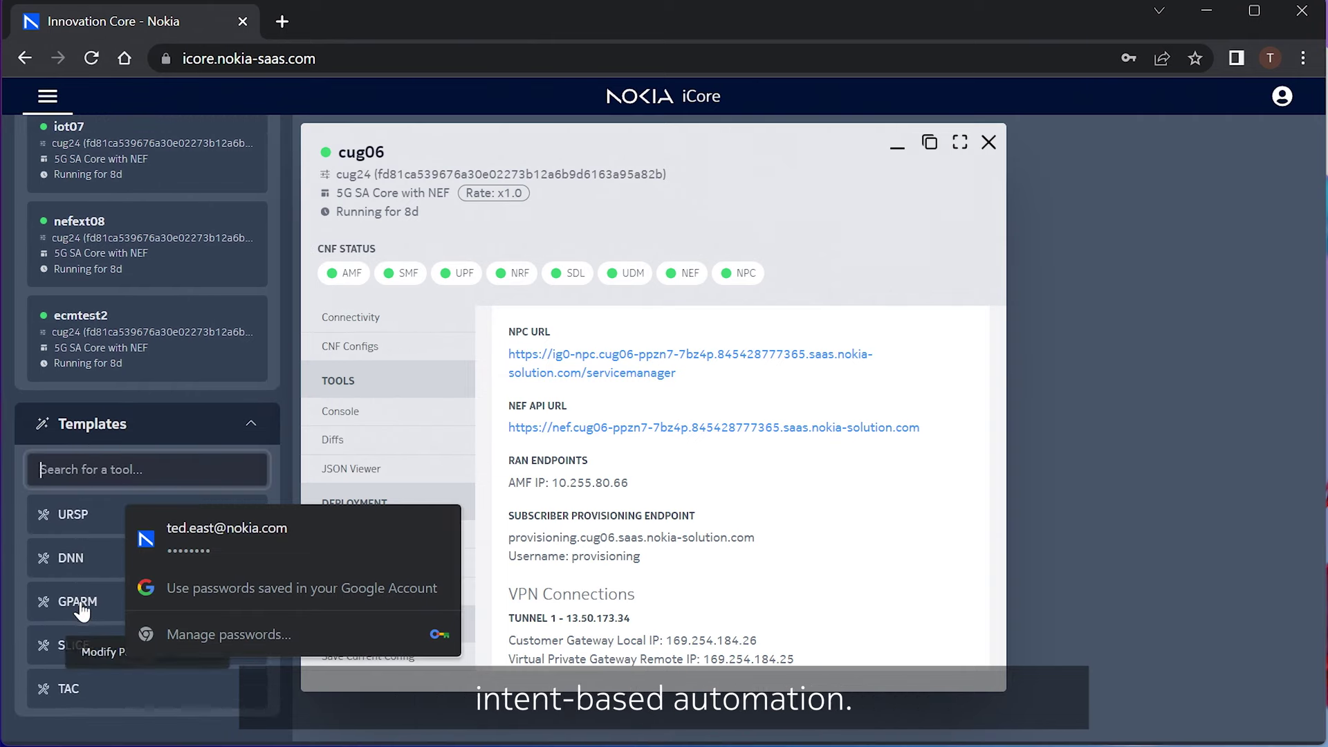
pyautogui.press('Escape')
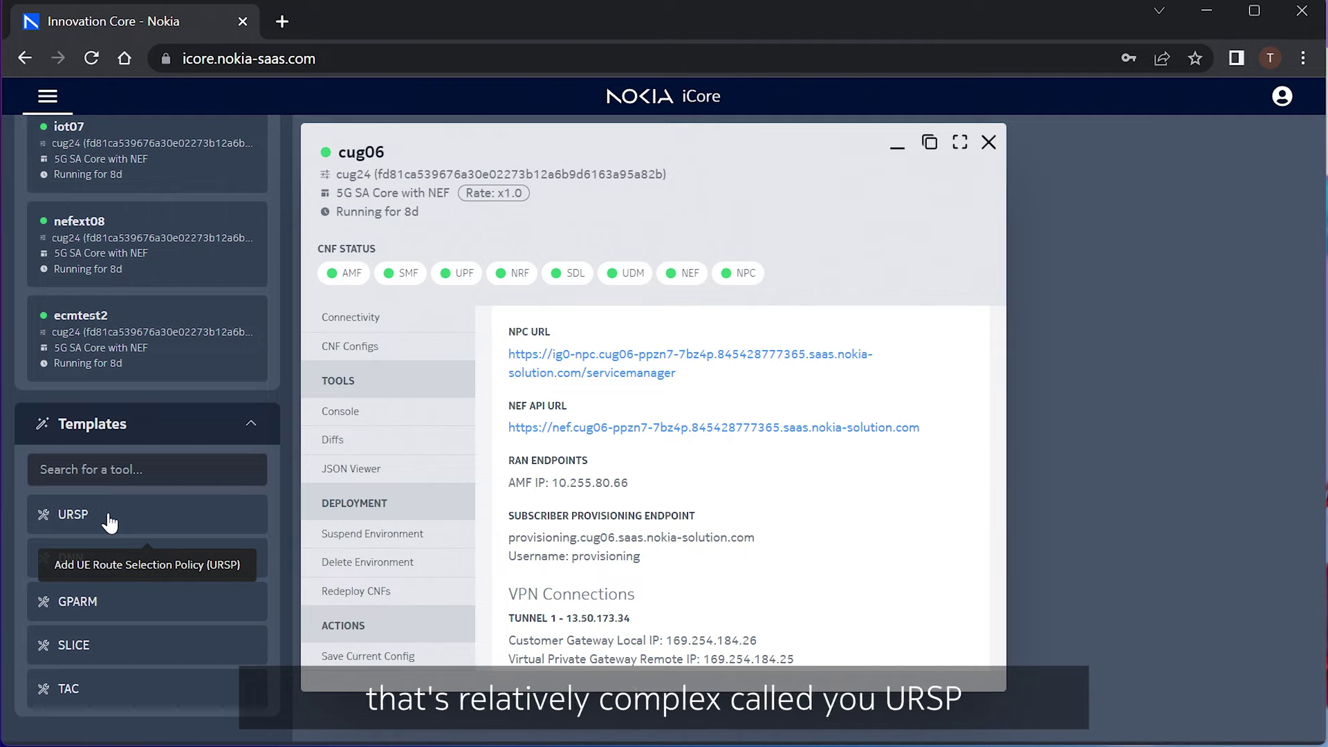
# Step: Apply the URSP template to cug06 for slice98, including Test Users 2 and 3
pyautogui.moveTo(110, 519); pyautogui.dragTo(505, 488)
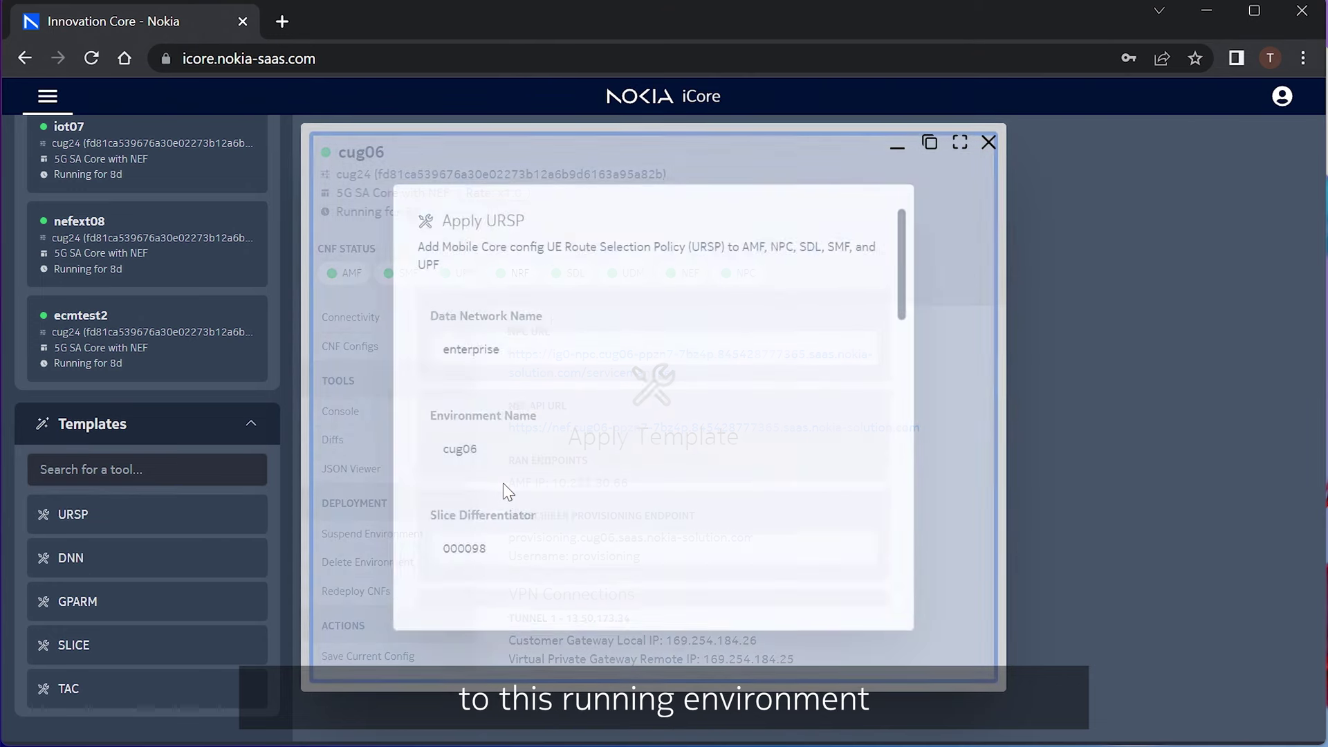
pyautogui.scroll(-2, 629, 350)
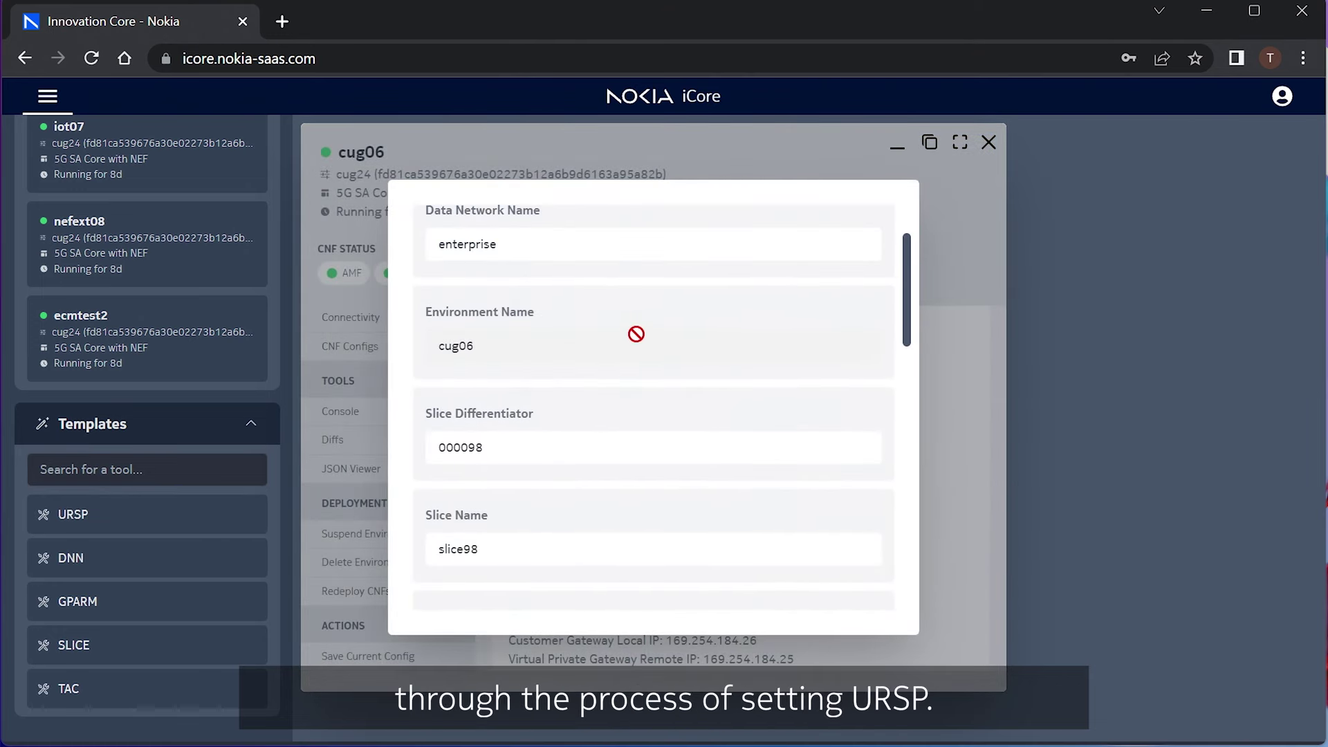
pyautogui.scroll(2, 629, 350)
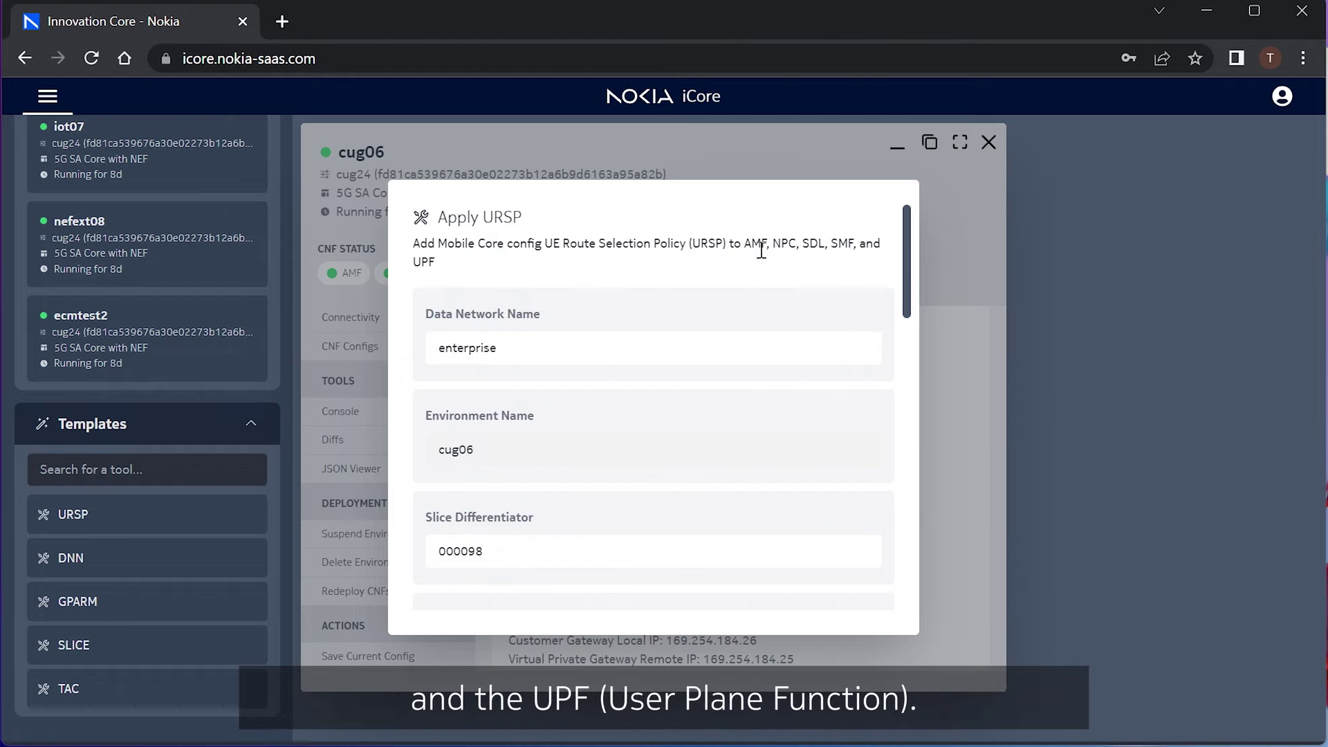
pyautogui.scroll(-6, 640, 349)
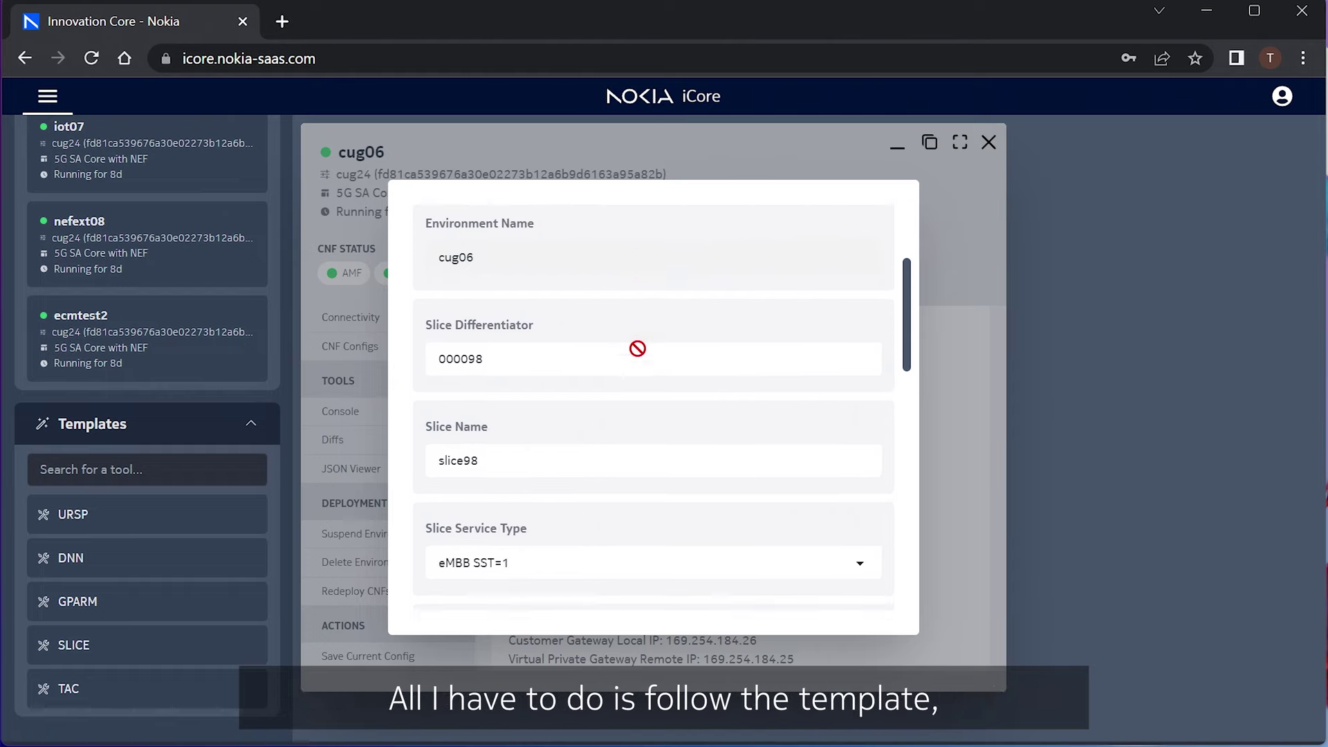
pyautogui.scroll(-3, 640, 349)
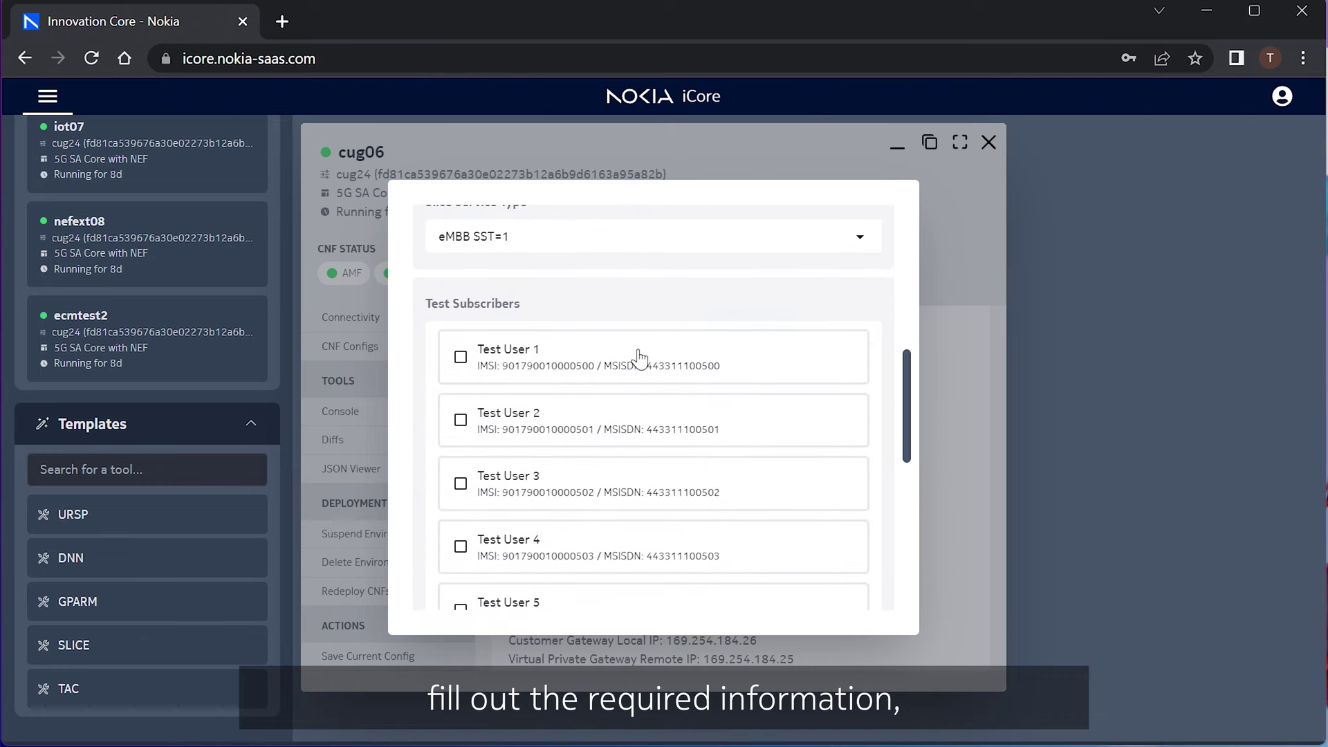
pyautogui.click(460, 420)
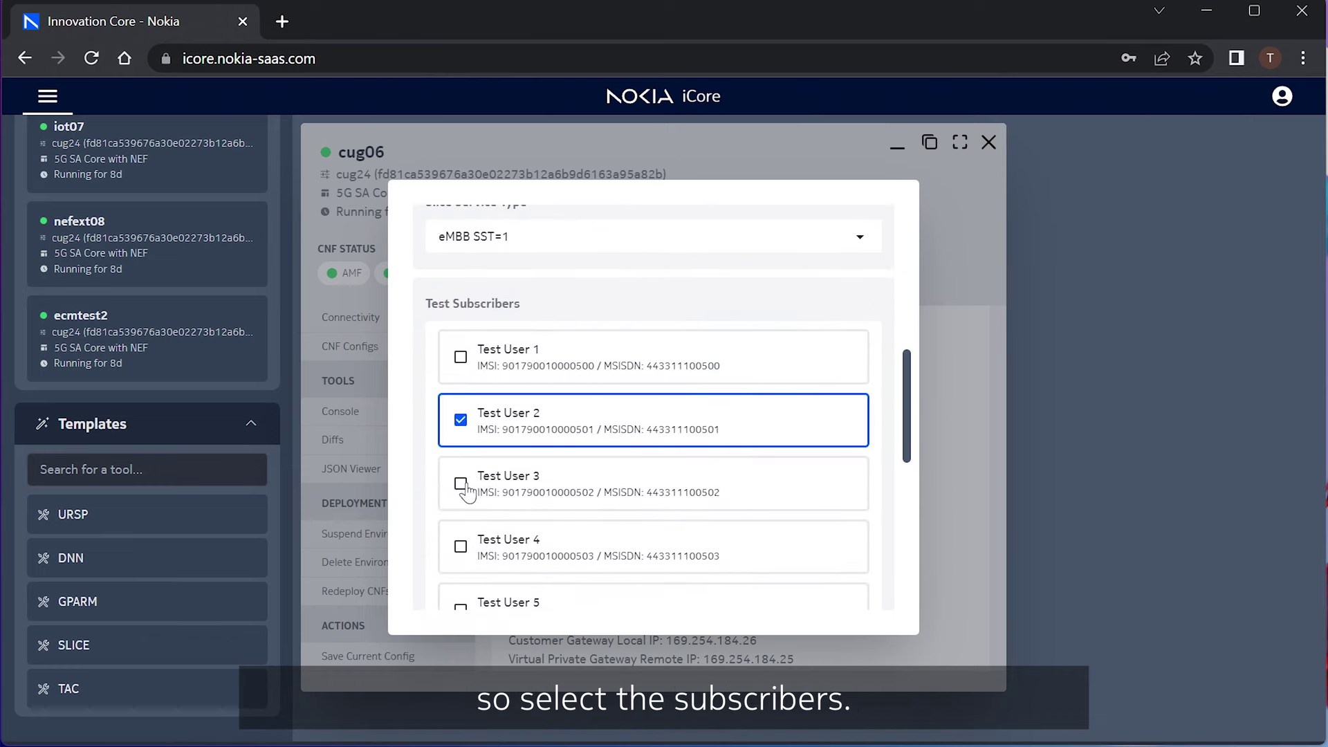
pyautogui.click(460, 482)
pyautogui.scroll(-3, 591, 487)
pyautogui.scroll(-9, 591, 487)
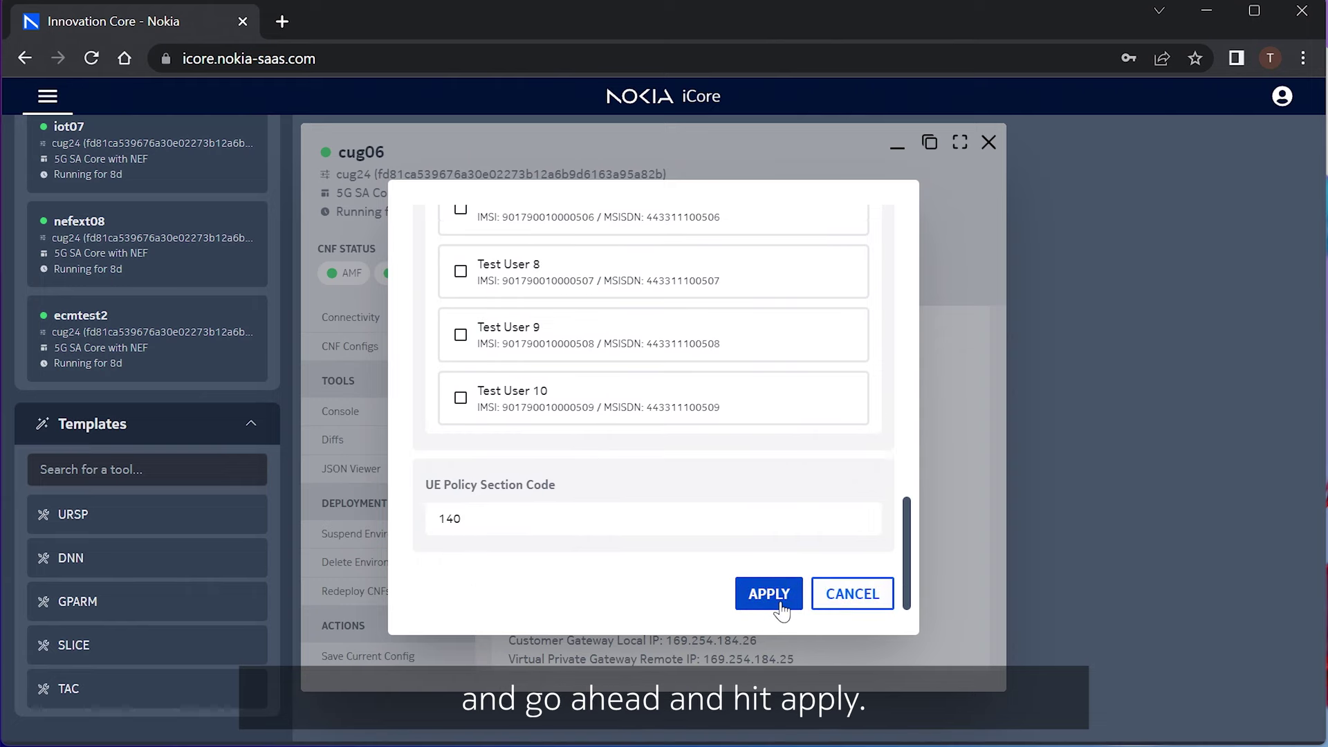
pyautogui.click(765, 596)
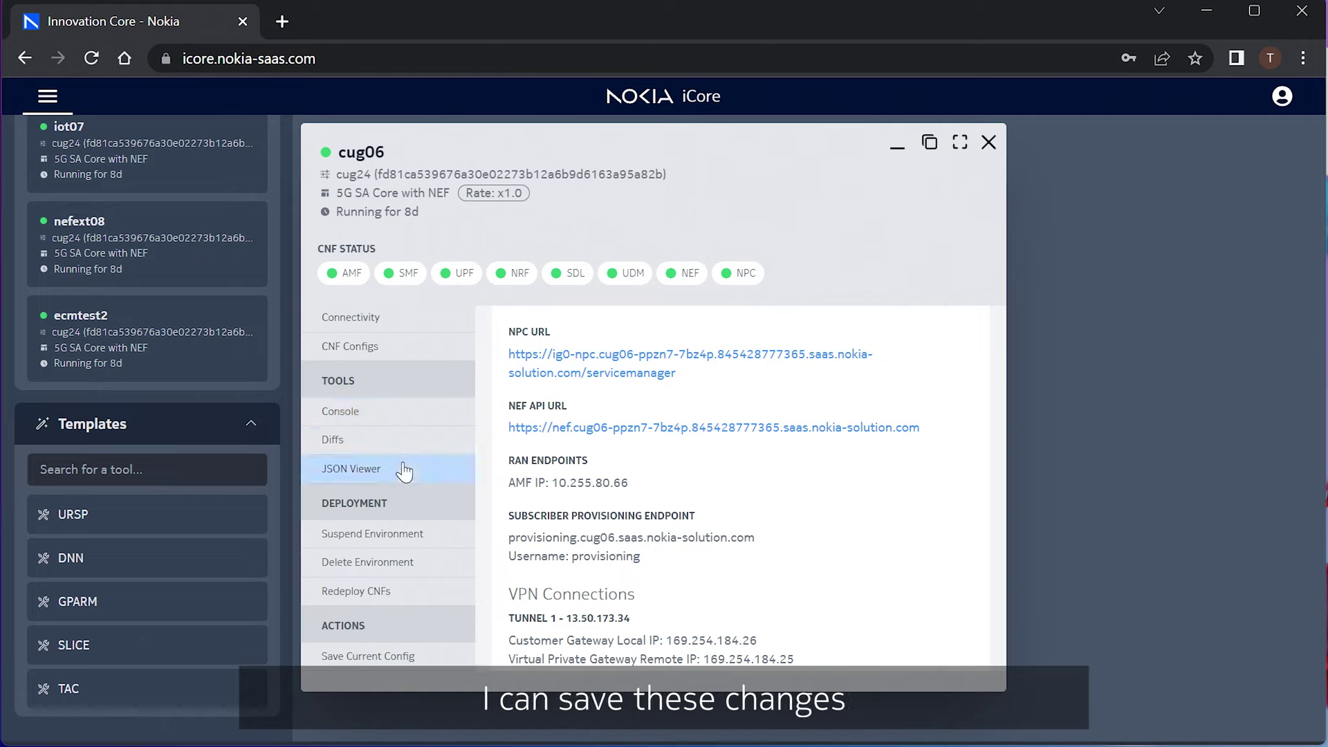
# Step: Scroll up to My Library's cug06 saved versions, newest 6/8/2023 6:15:41 AM
pyautogui.scroll(6, 207, 456)
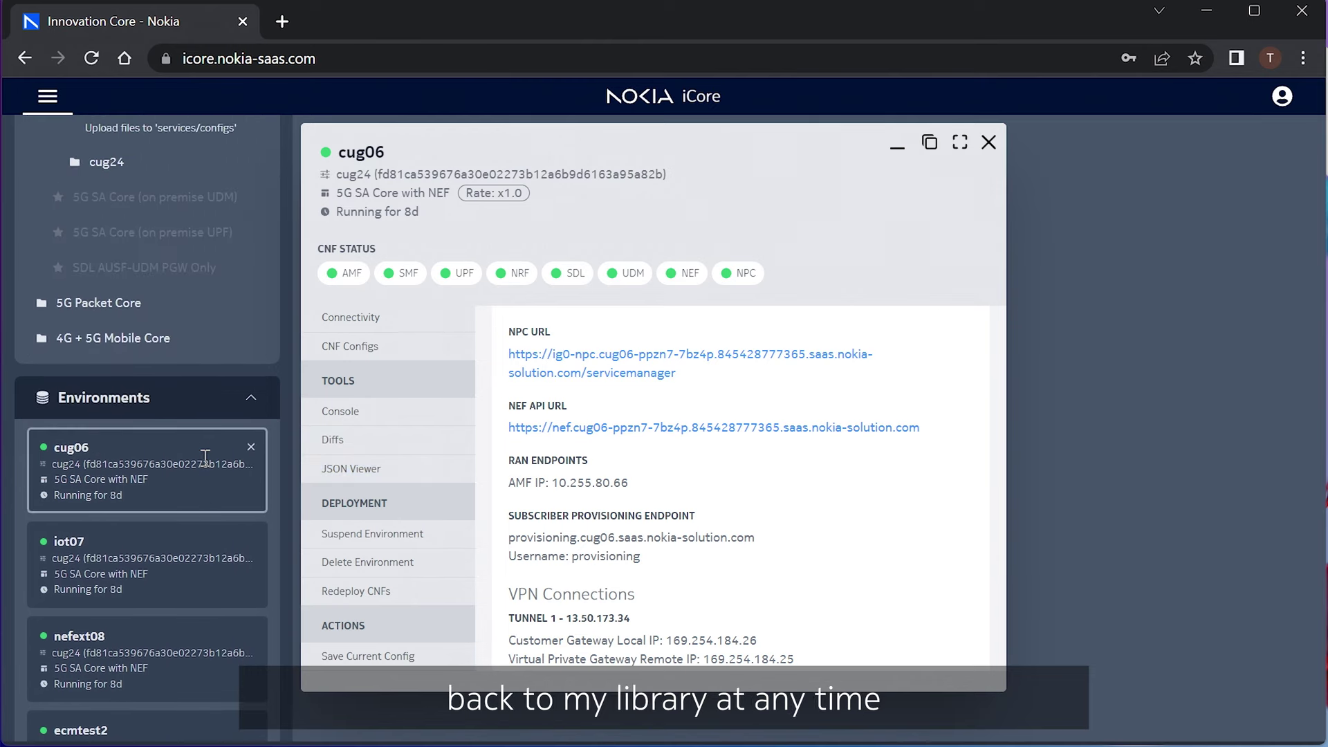
pyautogui.scroll(7, 204, 467)
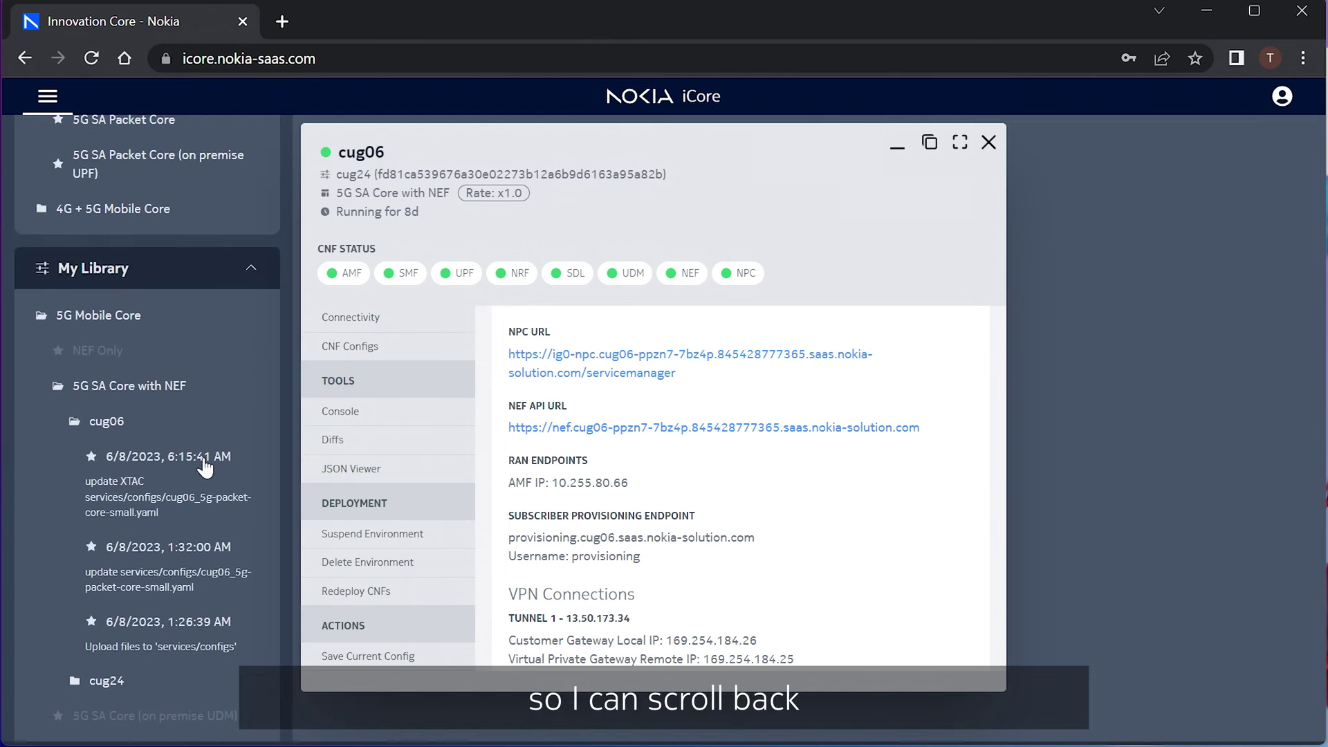
# Step: Expand cug24's history and diff against its 6:48:38 AM commit to see the added XSLICE configs
pyautogui.scroll(-2, 125, 583)
pyautogui.click(116, 587)
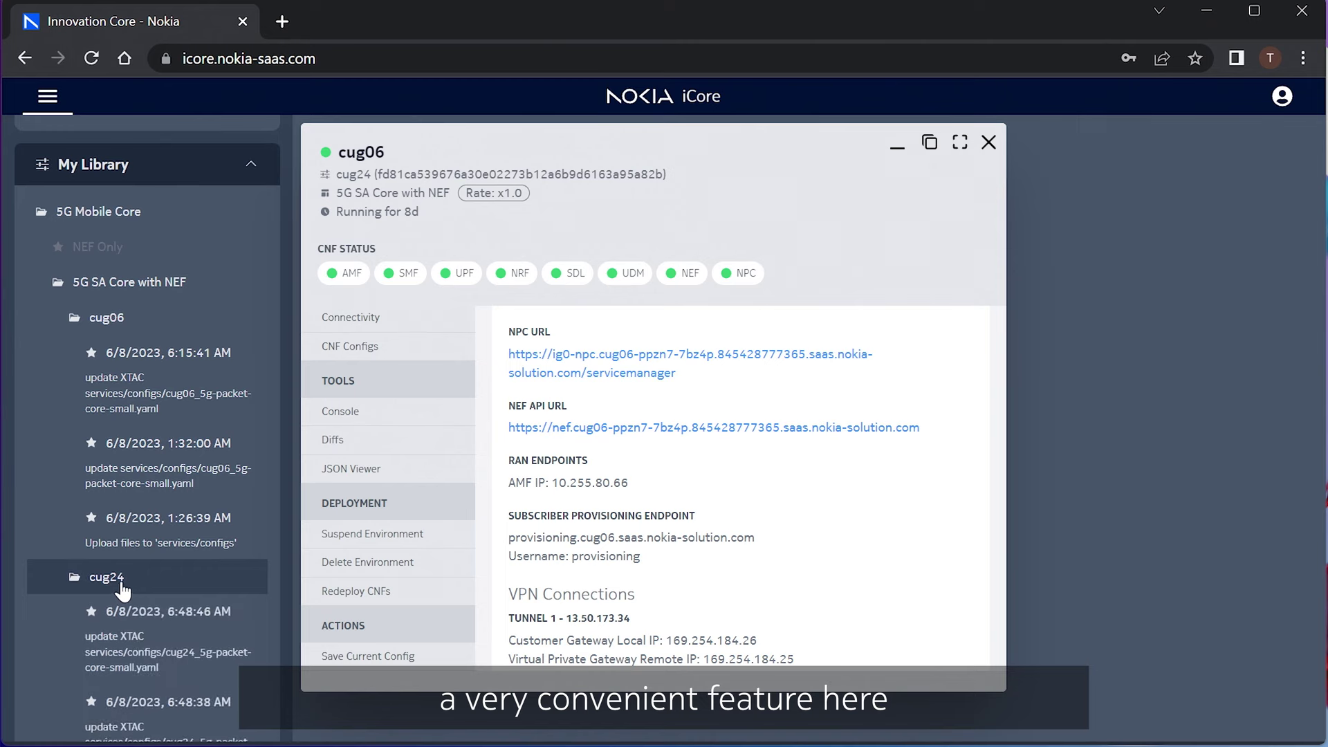
pyautogui.scroll(-1, 183, 559)
pyautogui.scroll(-3, 183, 559)
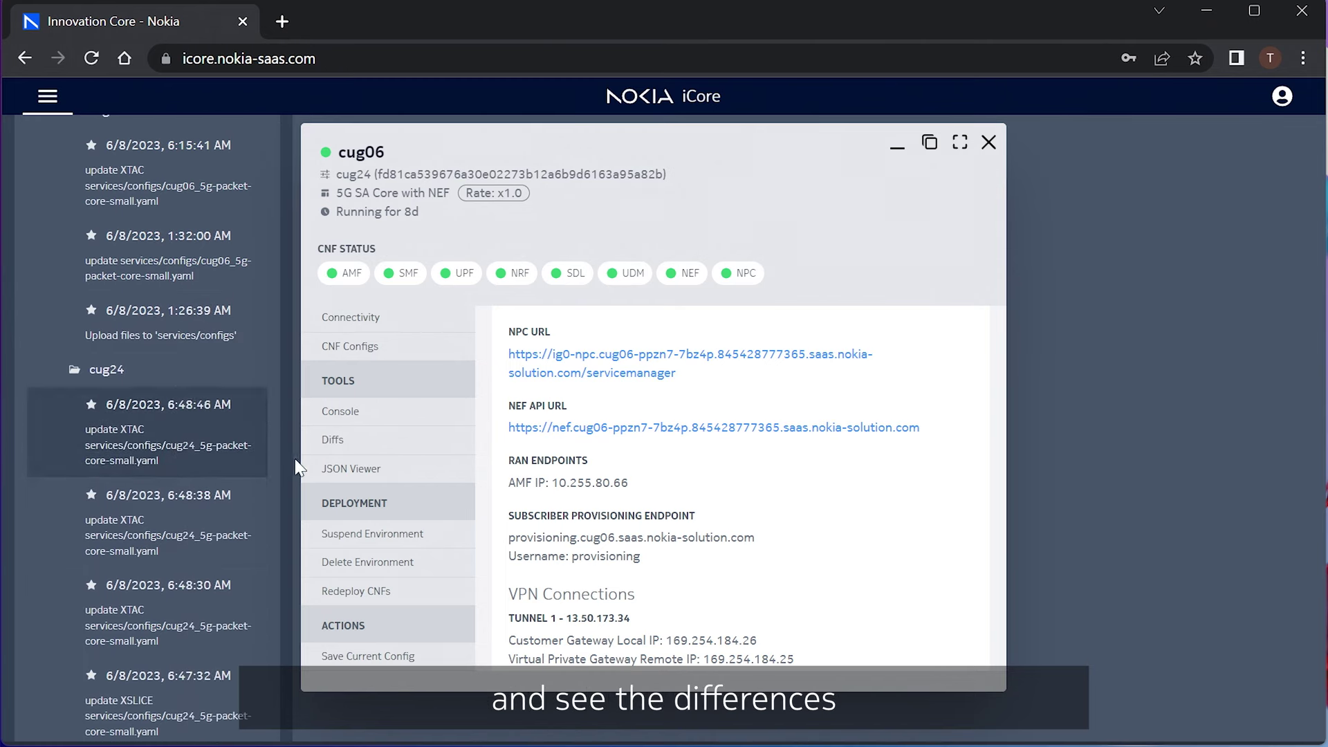
pyautogui.click(331, 446)
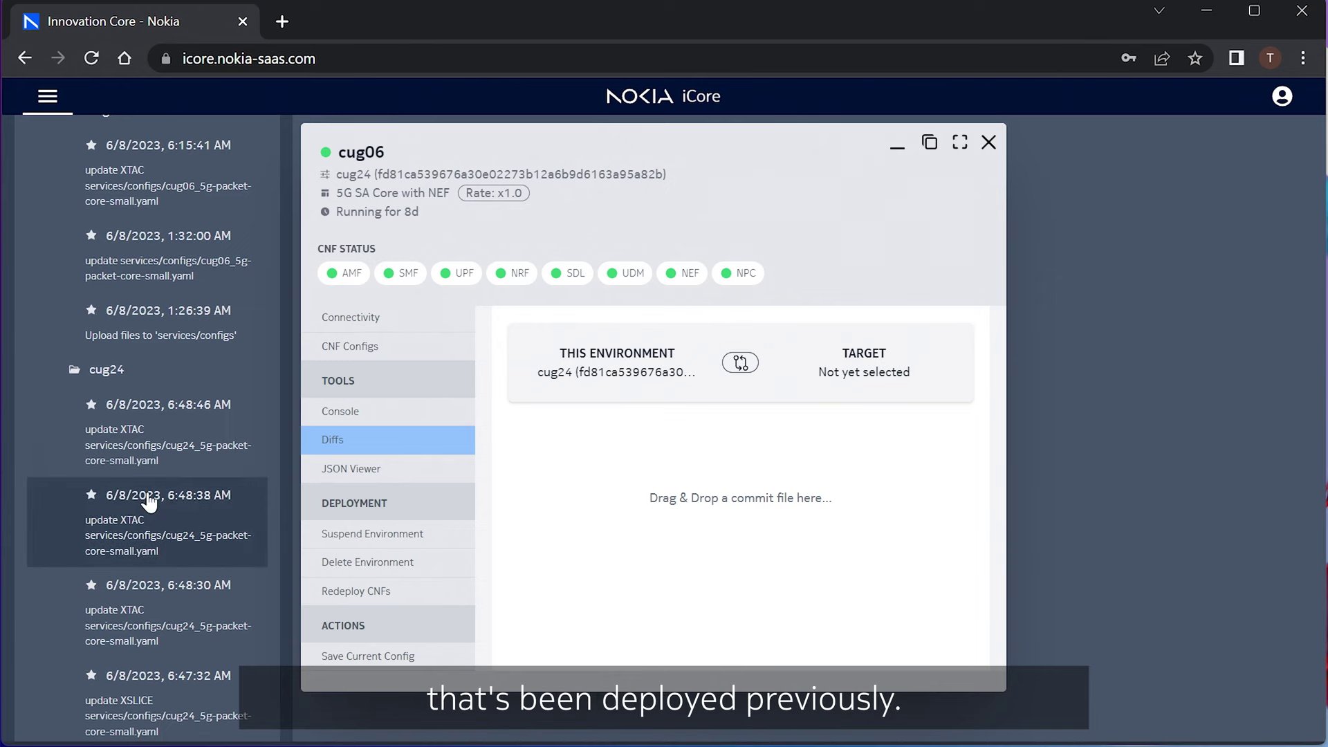
pyautogui.moveTo(136, 441); pyautogui.dragTo(632, 504)
pyautogui.scroll(-15, 975, 533)
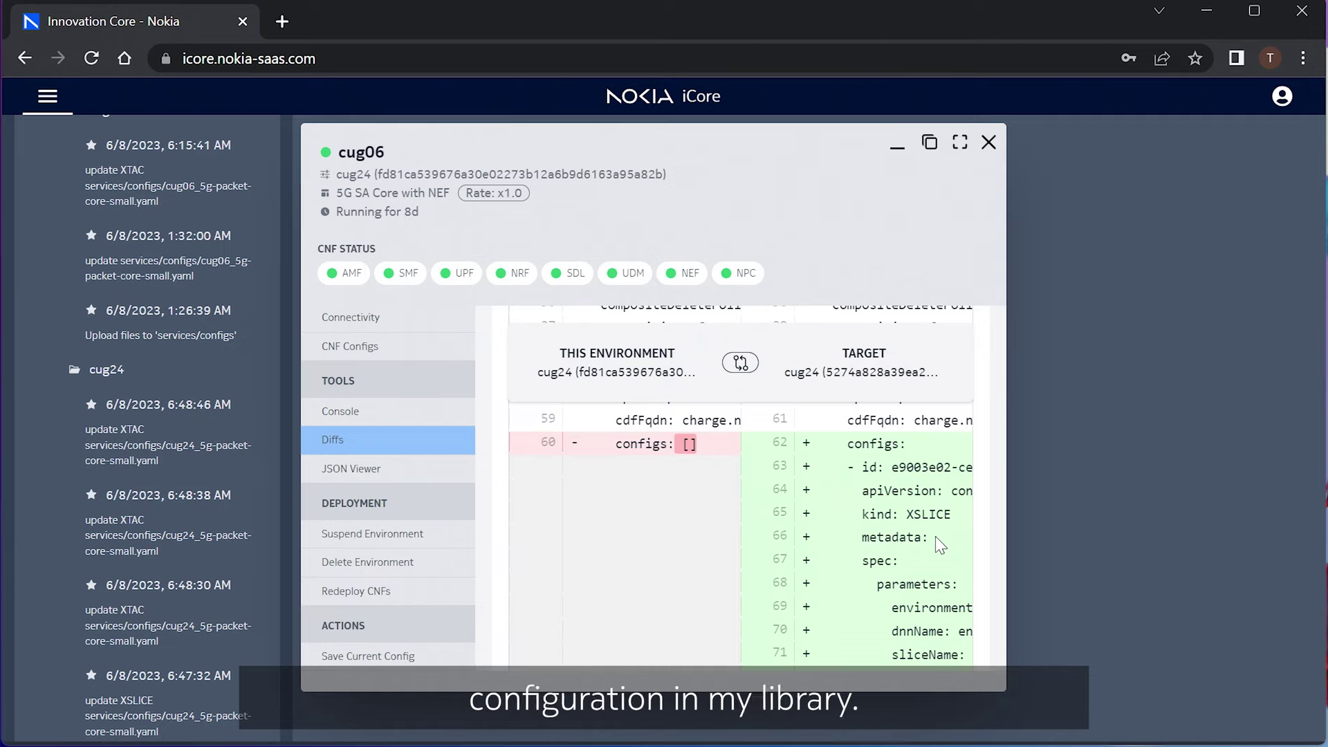
# Step: In the console, list the pods in the cmm-amf namespace with kubectl
pyautogui.click(456, 421)
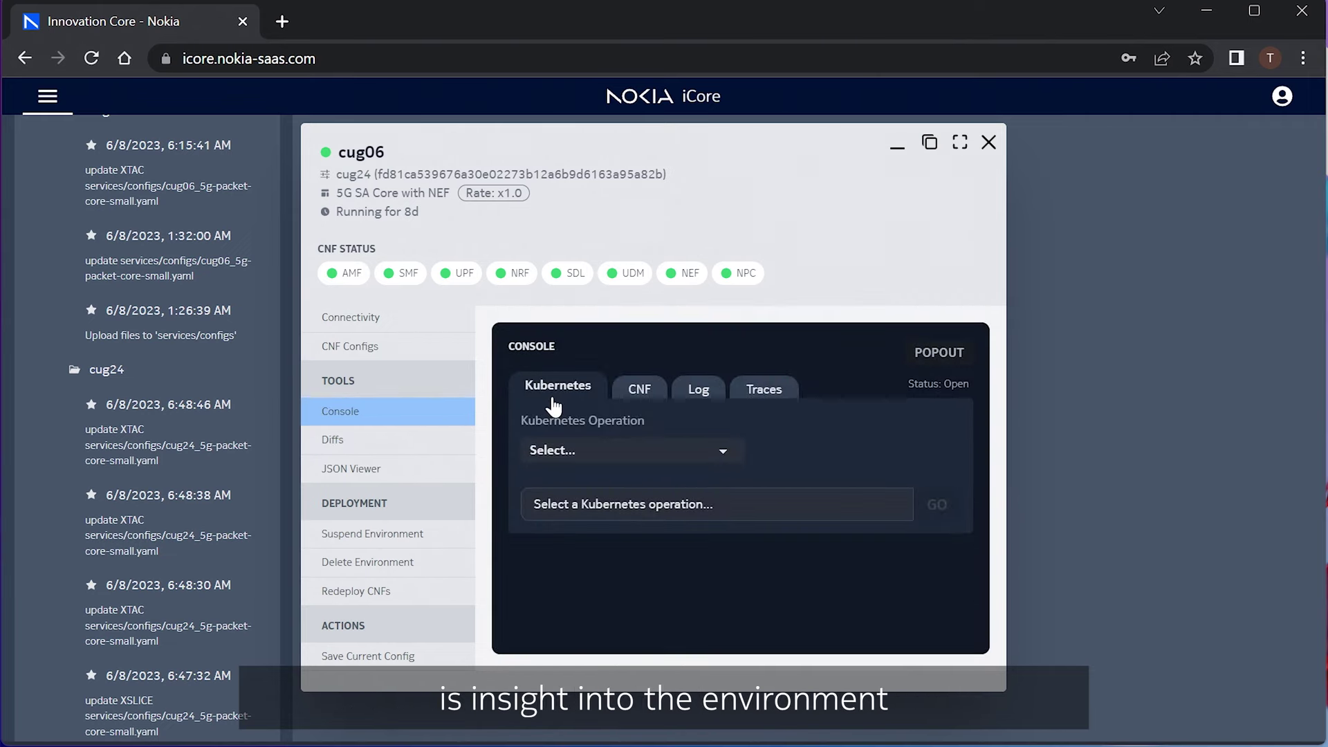
pyautogui.click(700, 453)
pyautogui.click(635, 488)
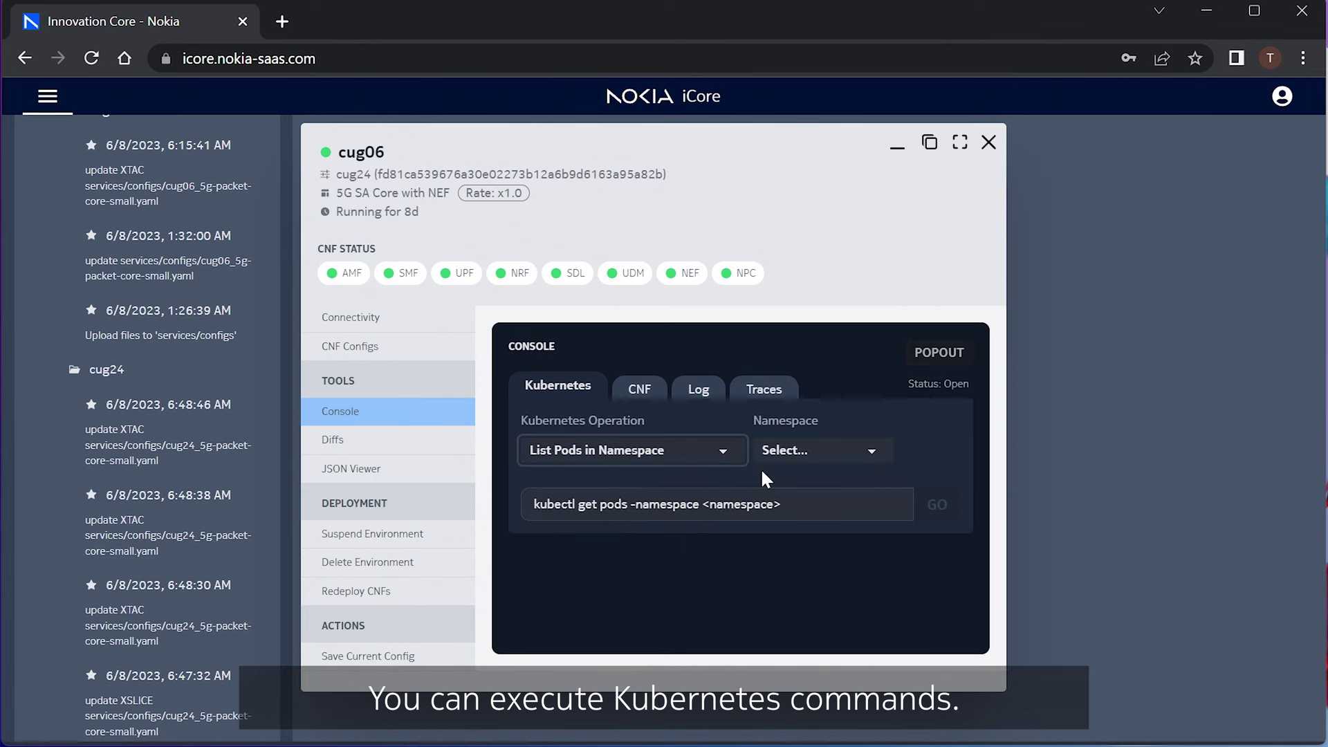
pyautogui.click(781, 453)
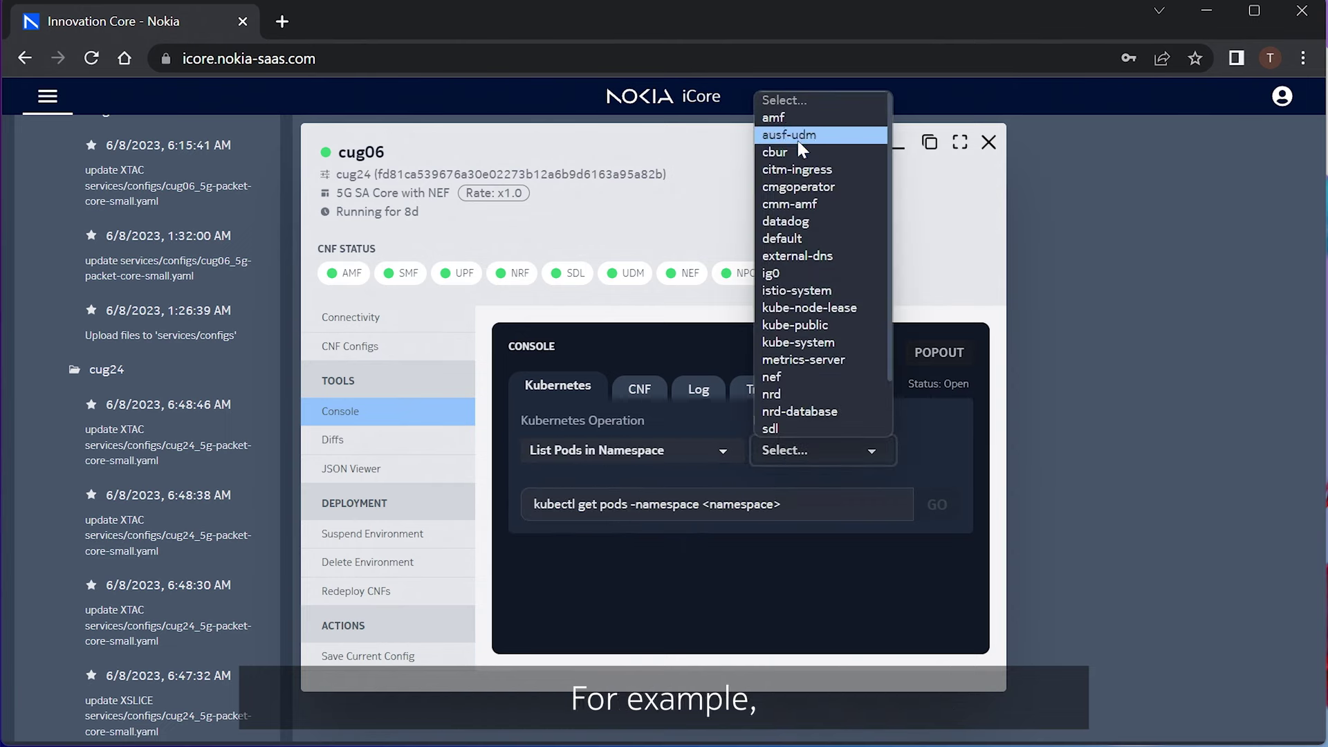
pyautogui.click(789, 204)
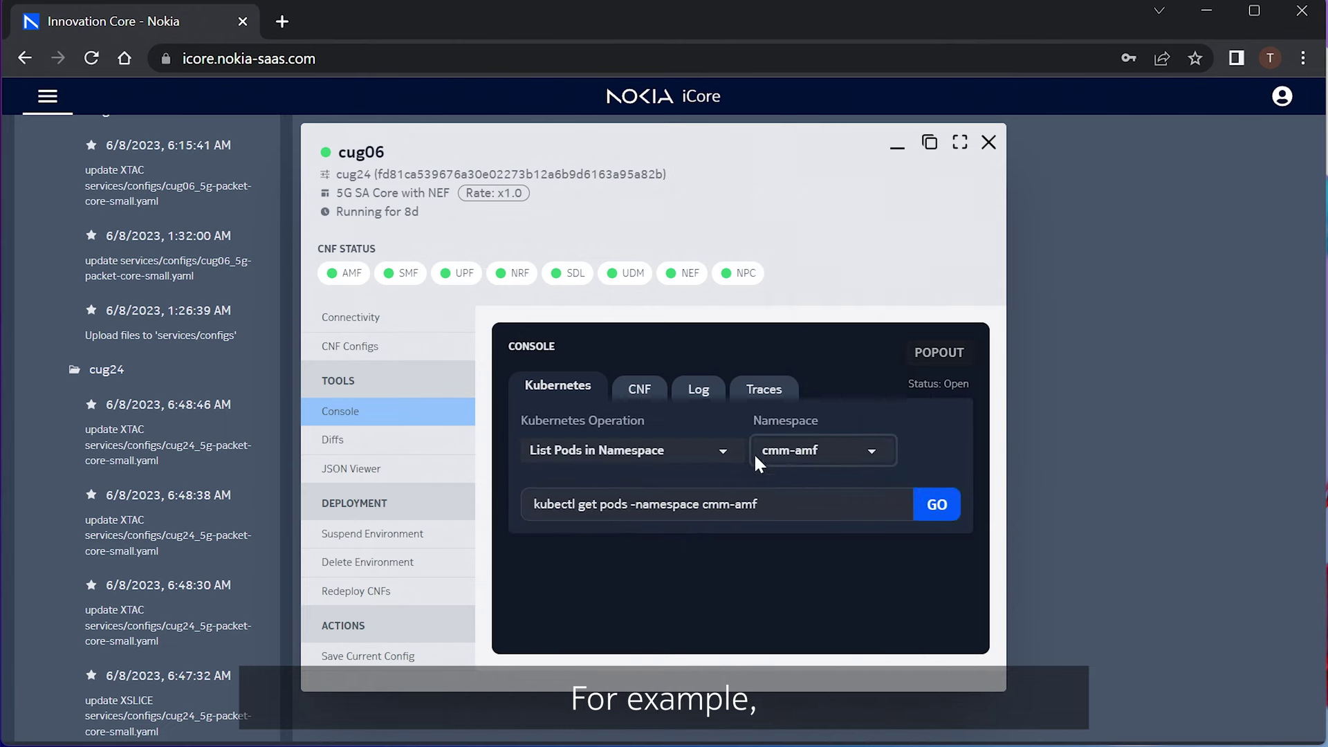
pyautogui.click(923, 507)
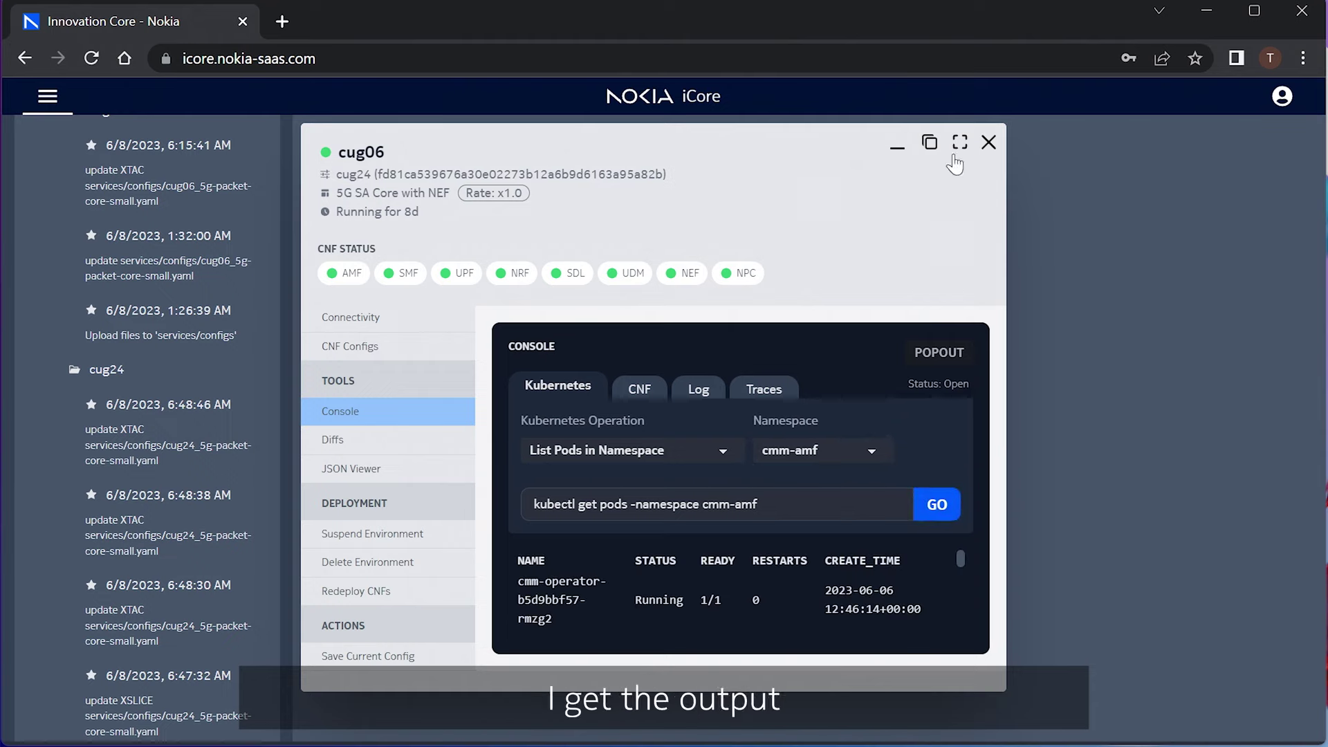
pyautogui.scroll(-10, 923, 572)
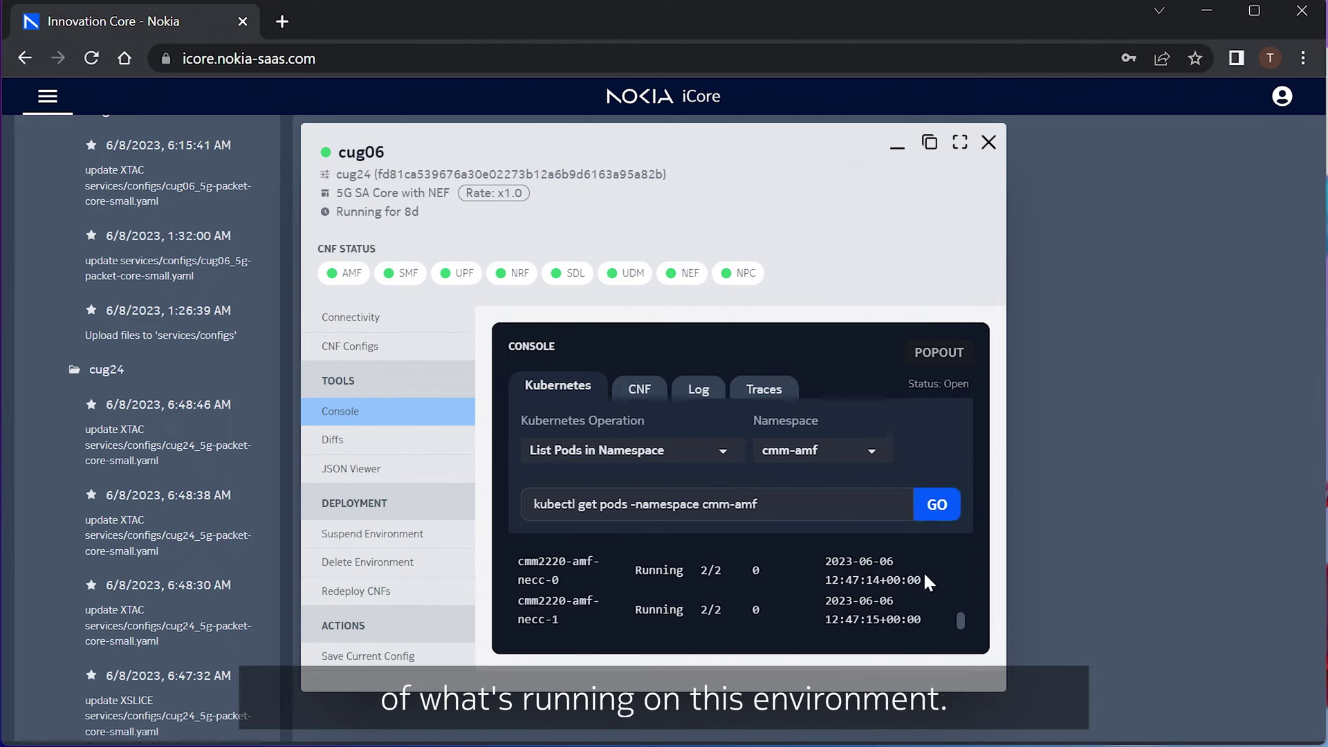
# Step: Run the CNF command 'SMF Show all MG pdn-contexts' and scroll its output
pyautogui.moveTo(1016, 504); pyautogui.dragTo(1180, 559)
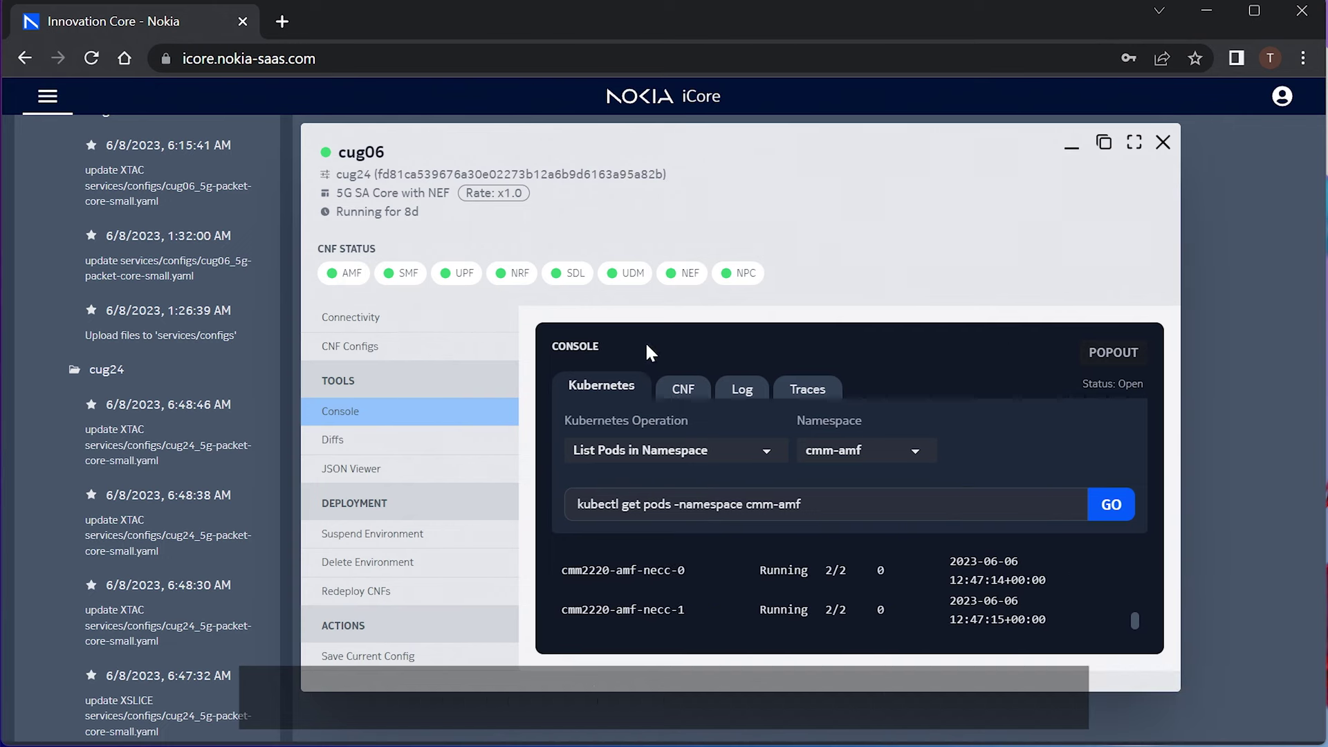
pyautogui.click(684, 391)
pyautogui.click(662, 453)
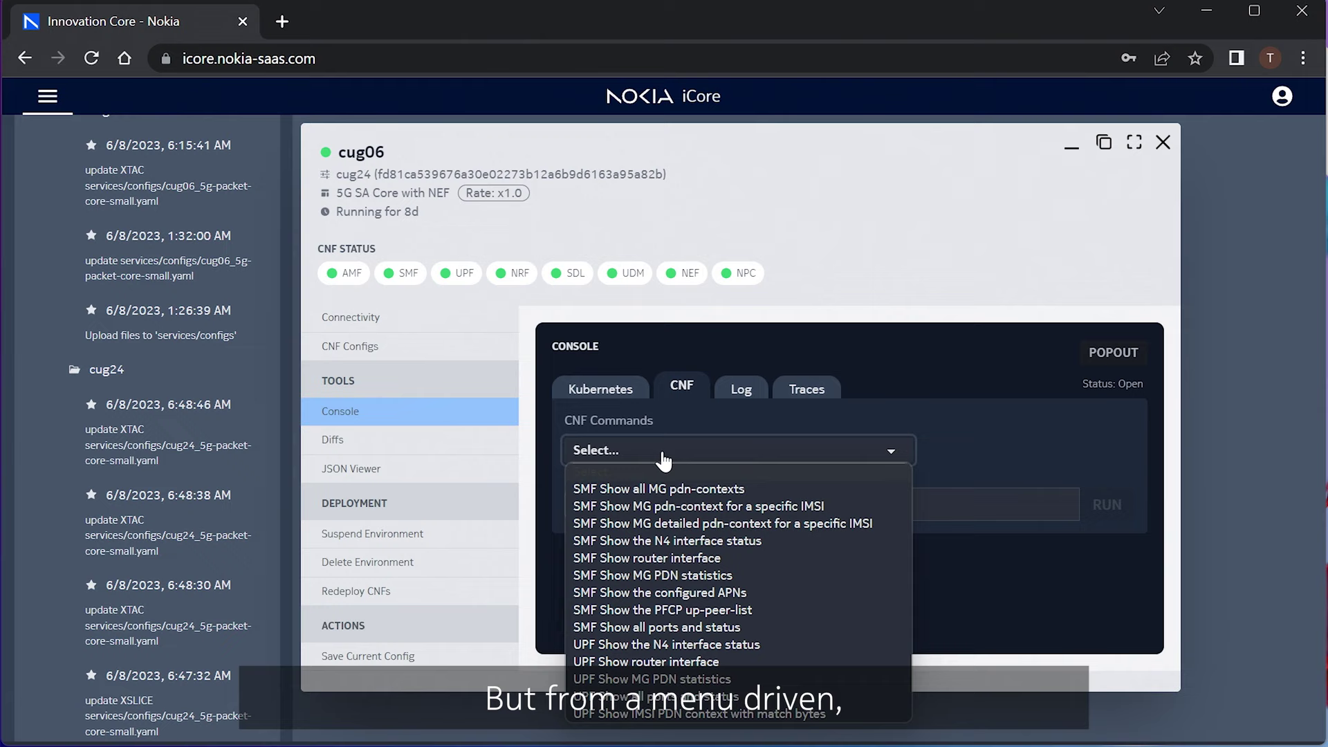
pyautogui.click(665, 489)
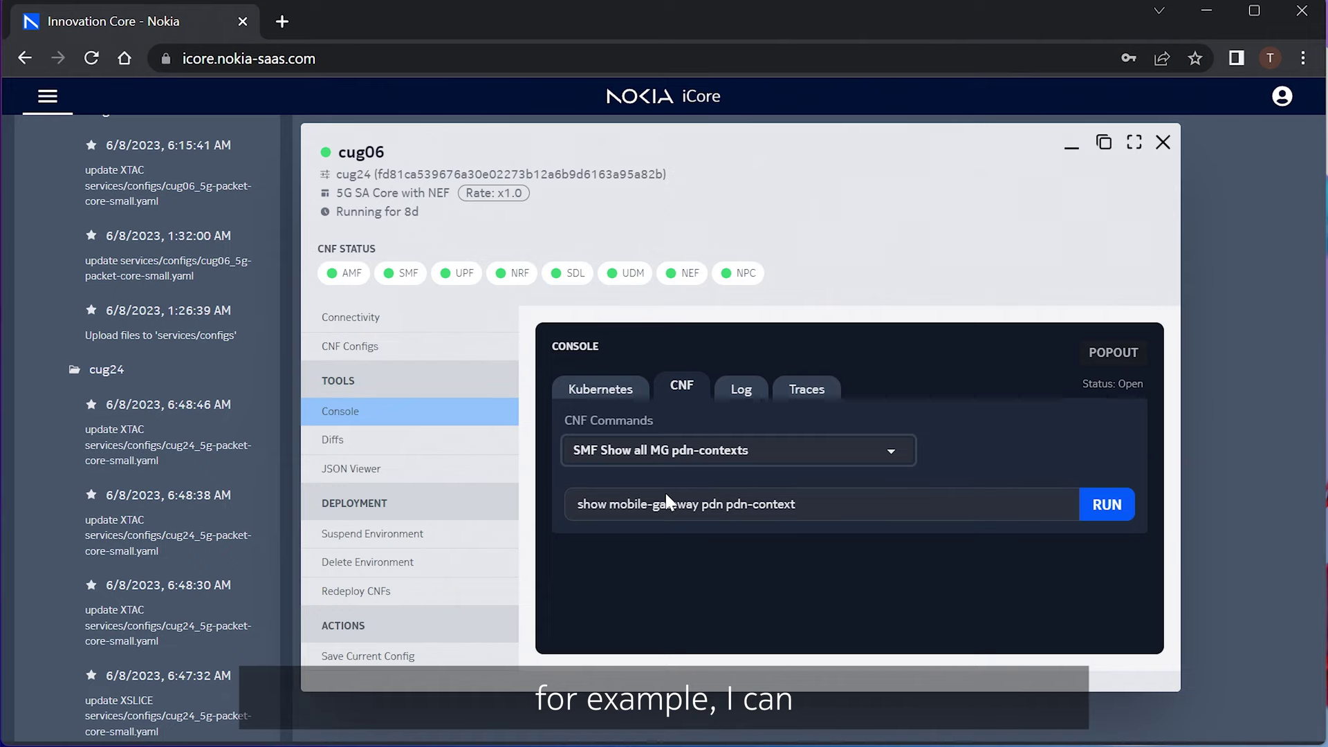
pyautogui.click(1105, 505)
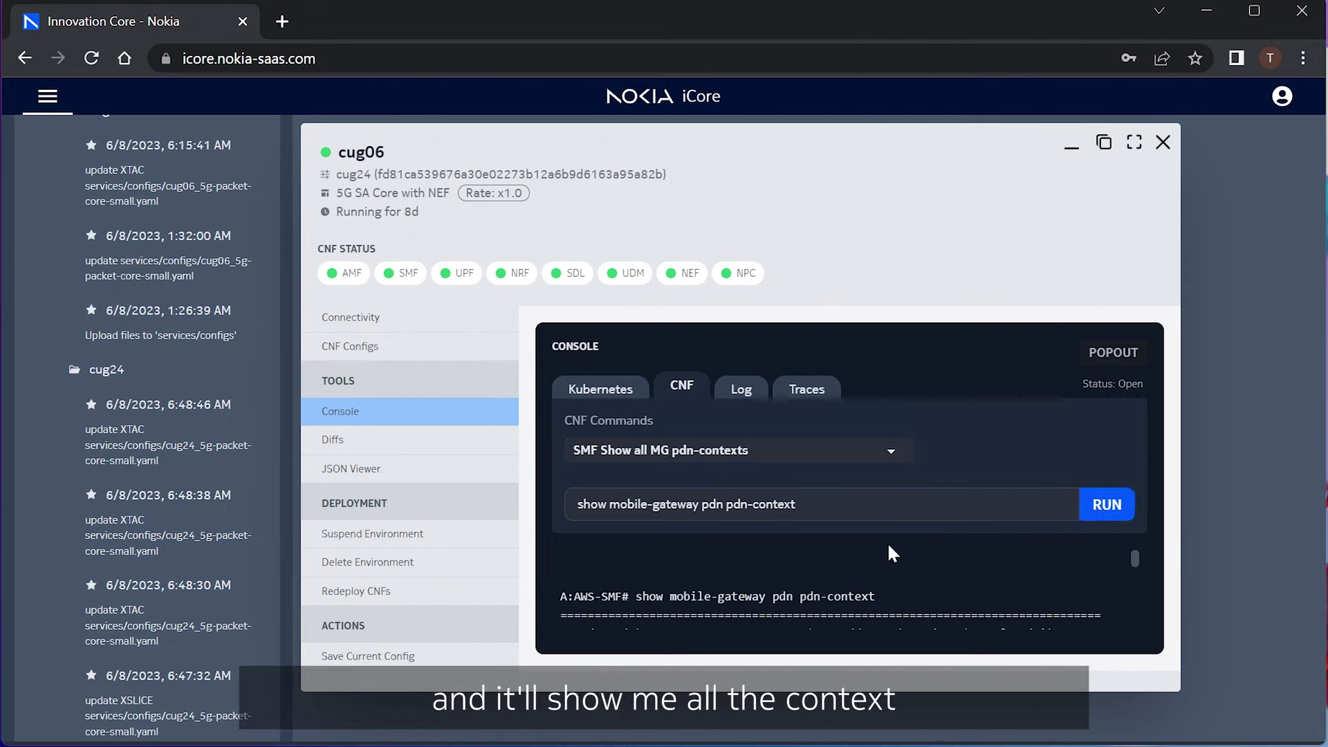
pyautogui.scroll(-10, 882, 574)
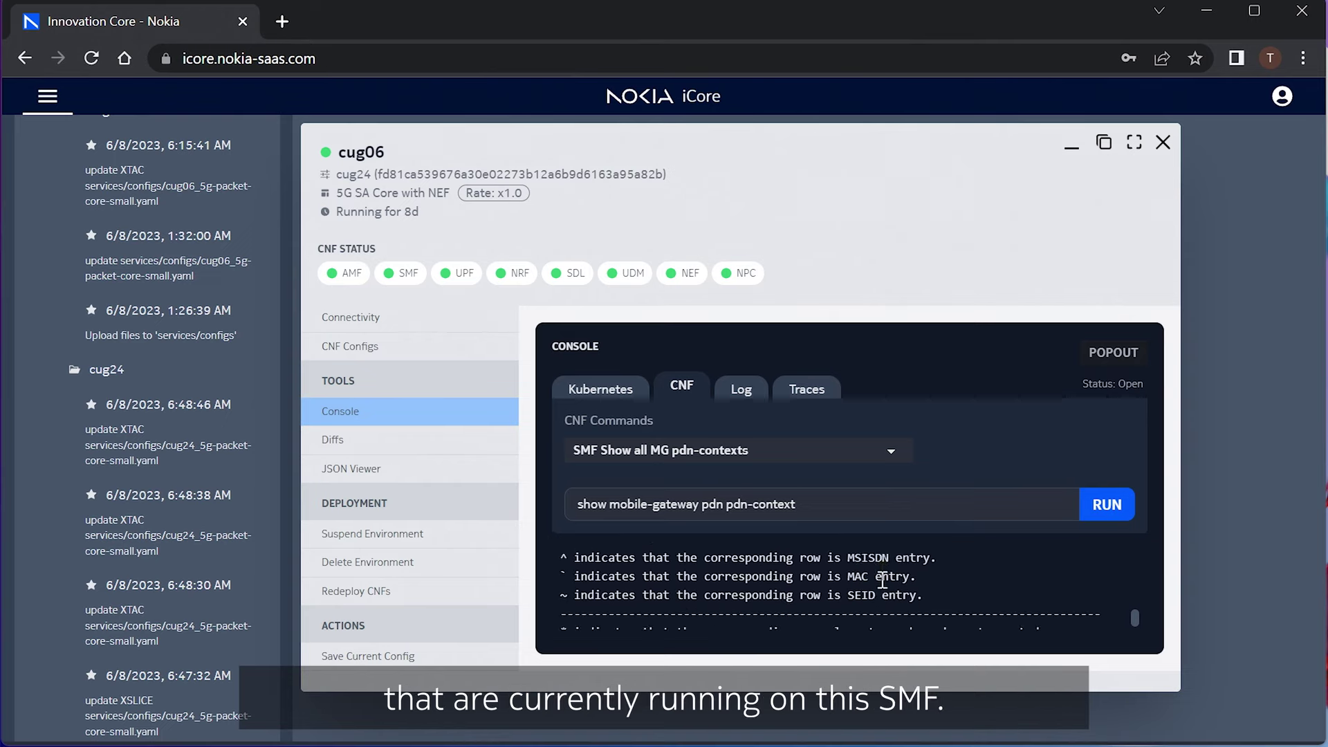
# Step: Stream the cmm-operator container log of pod cmm-operator-b5d9bbf57-rmzg2 in cmm-amf, timeout 10
pyautogui.click(748, 393)
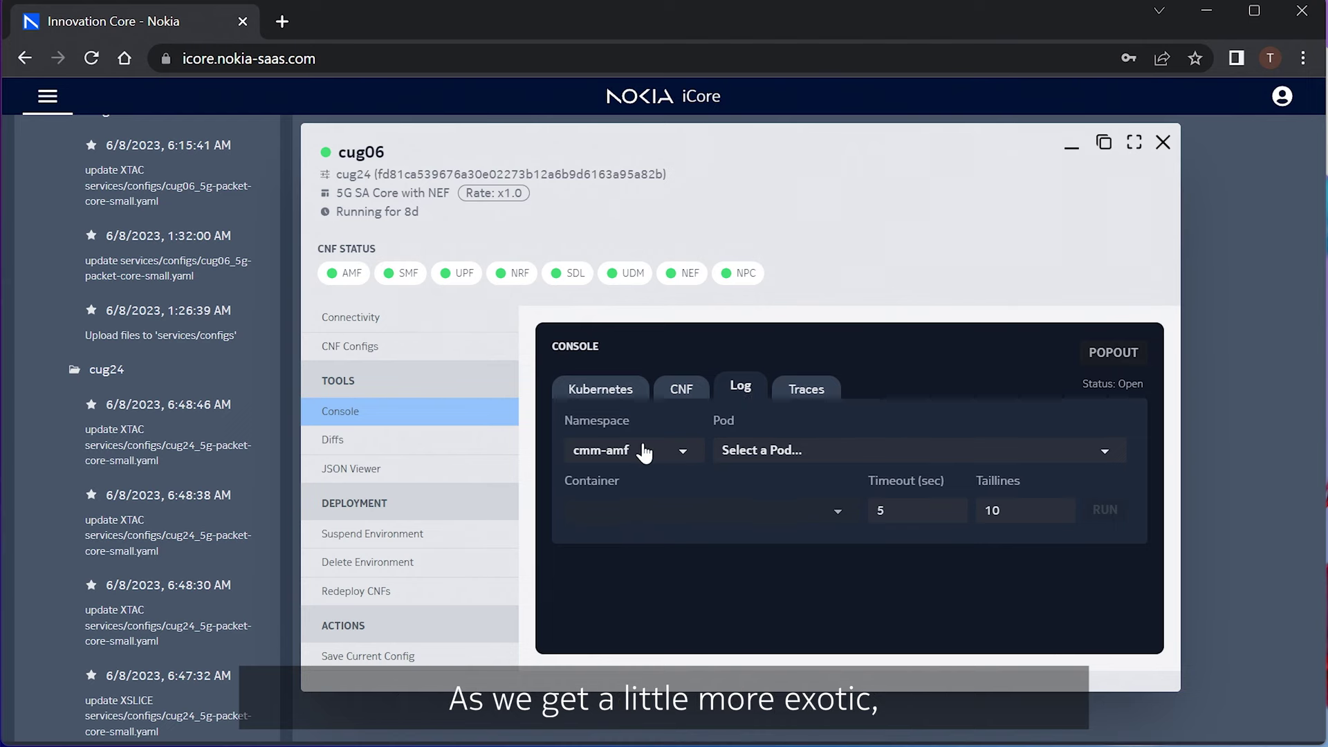
pyautogui.click(674, 455)
pyautogui.click(674, 456)
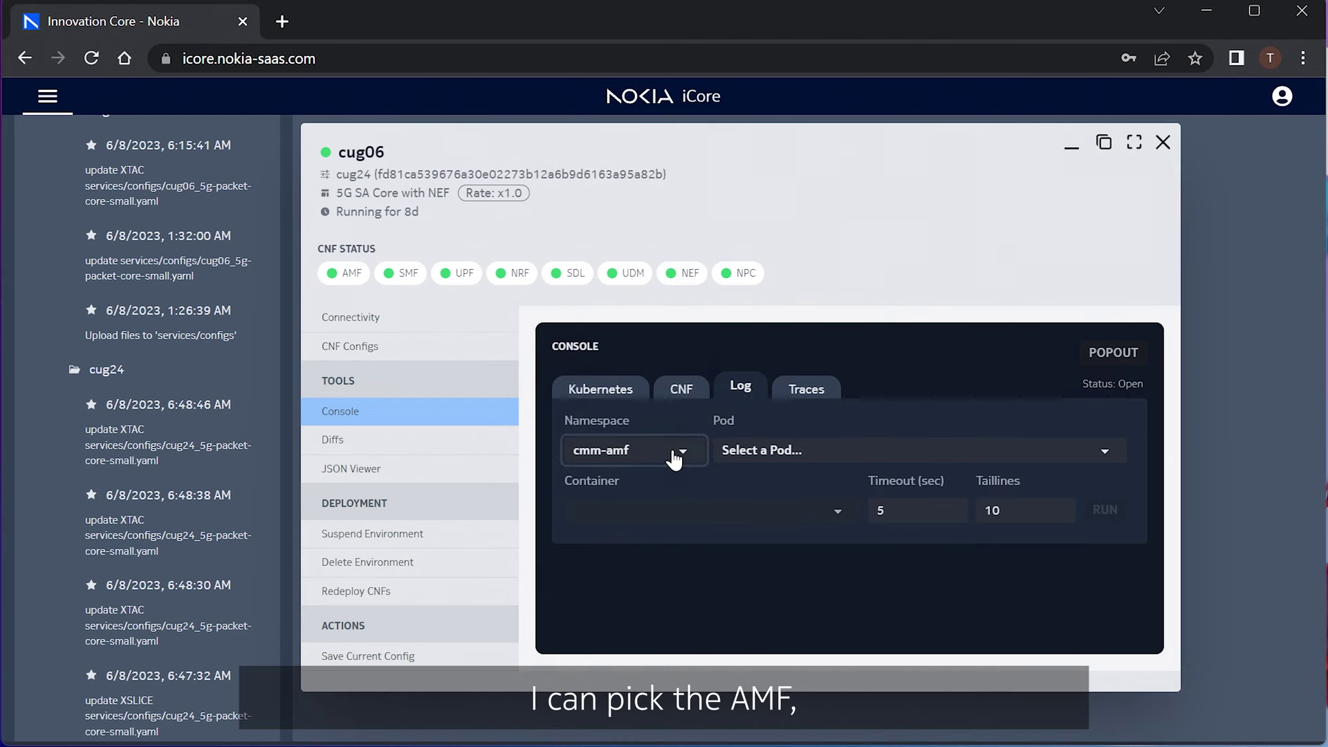
pyautogui.click(769, 456)
pyautogui.click(778, 489)
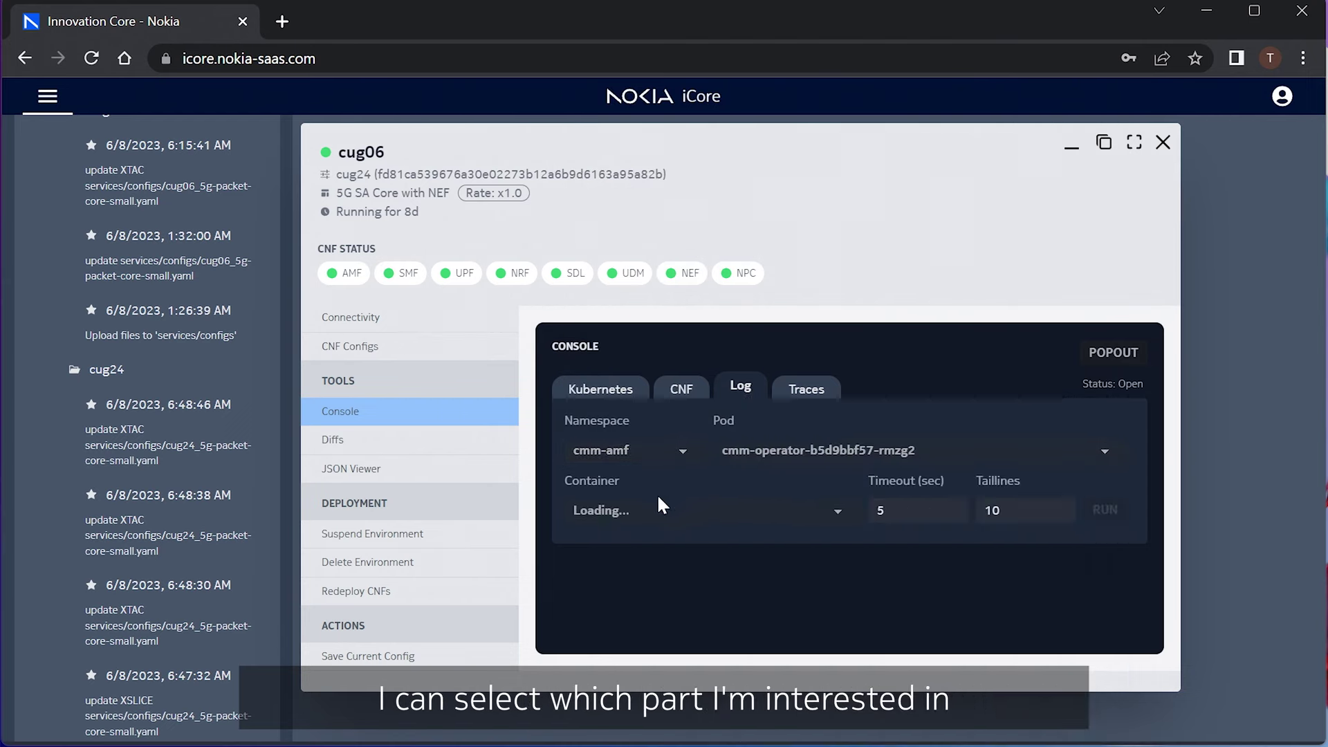
pyautogui.click(668, 512)
pyautogui.click(662, 549)
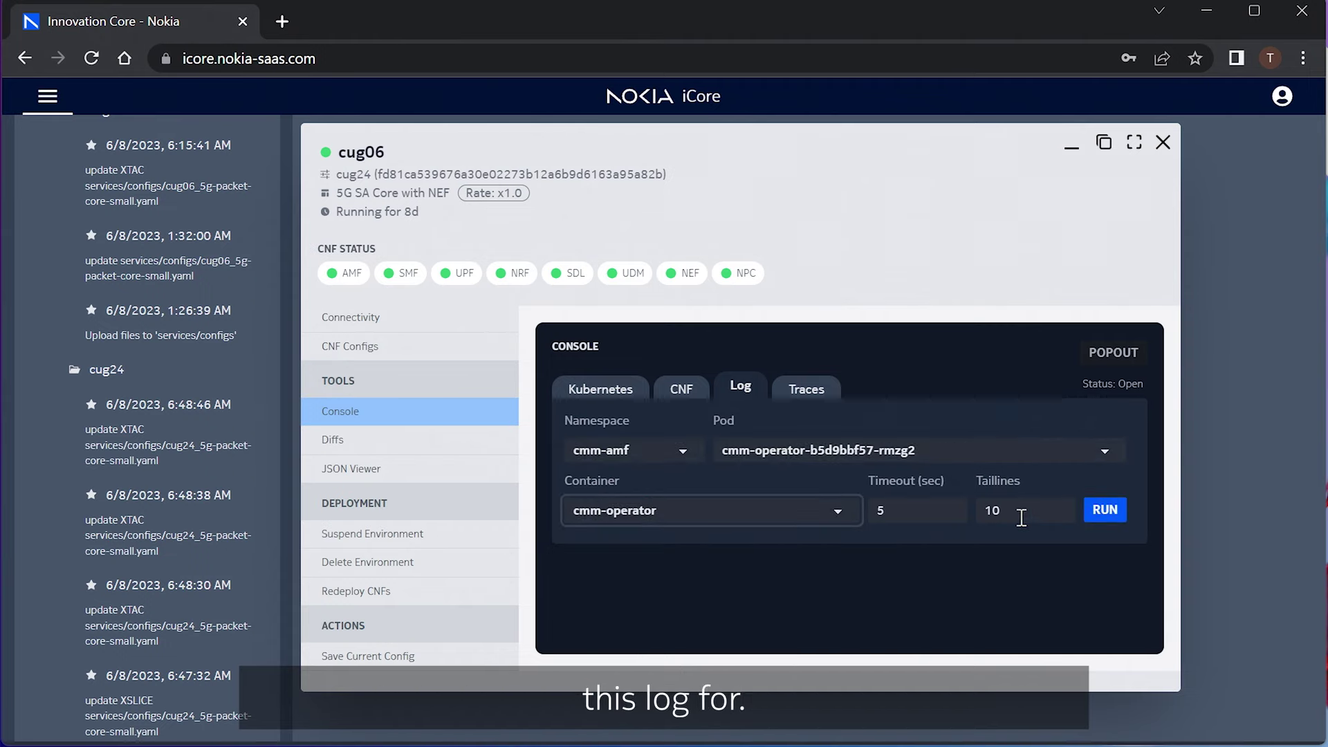
pyautogui.moveTo(906, 511); pyautogui.dragTo(874, 510)
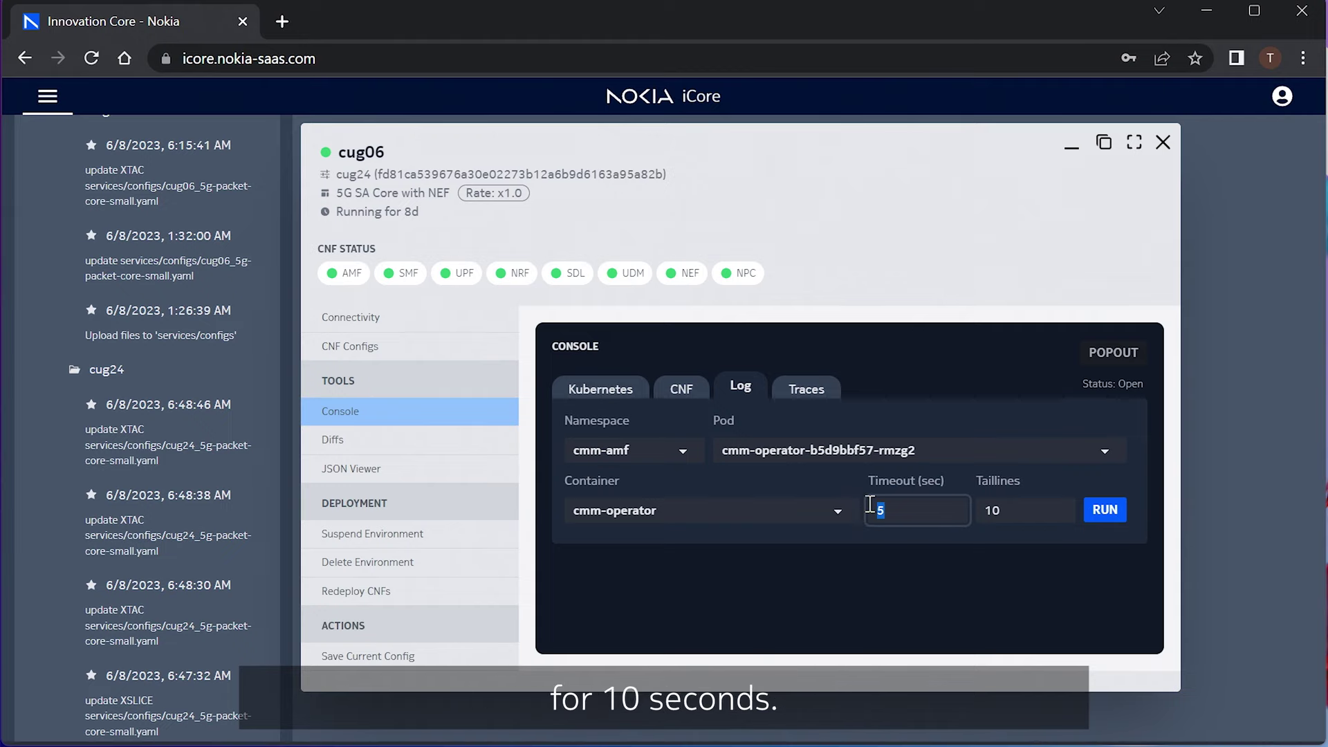
pyautogui.click(1105, 510)
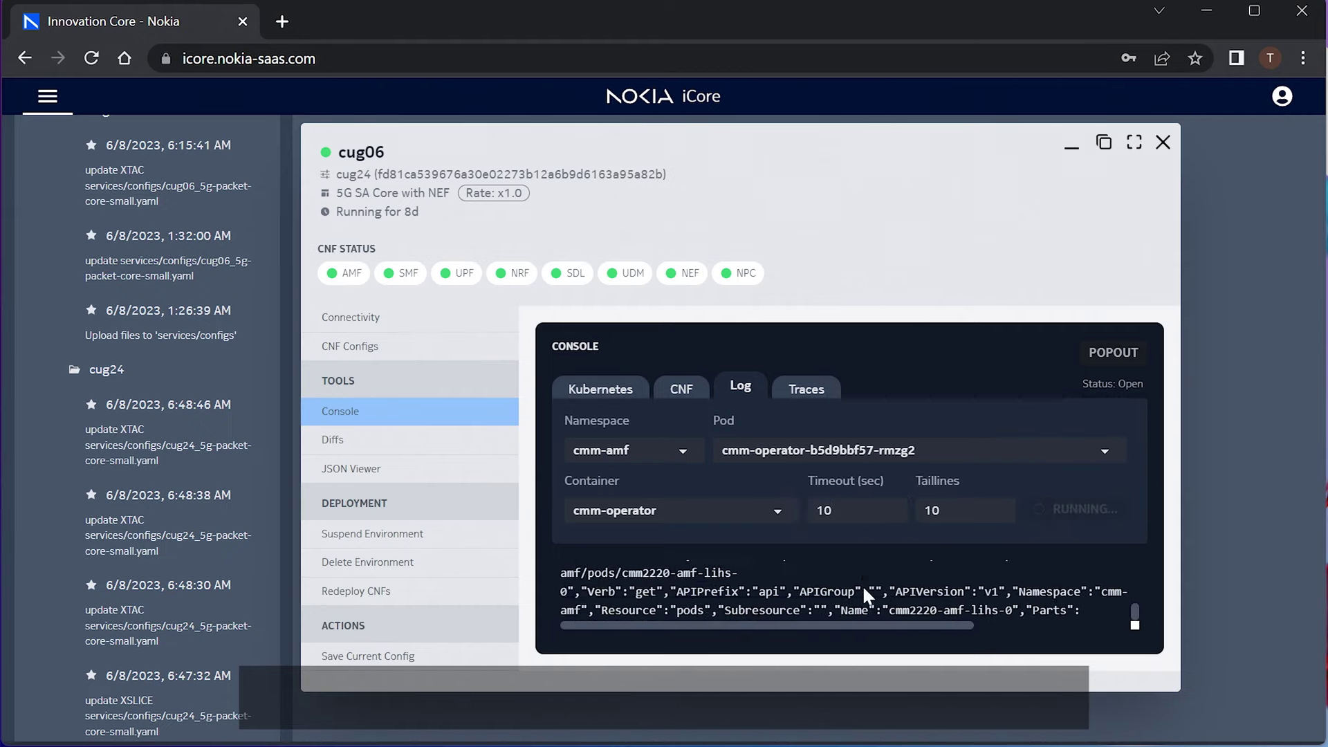
# Step: Pop the cug06 console out into its own window showing the Traces view
pyautogui.click(806, 387)
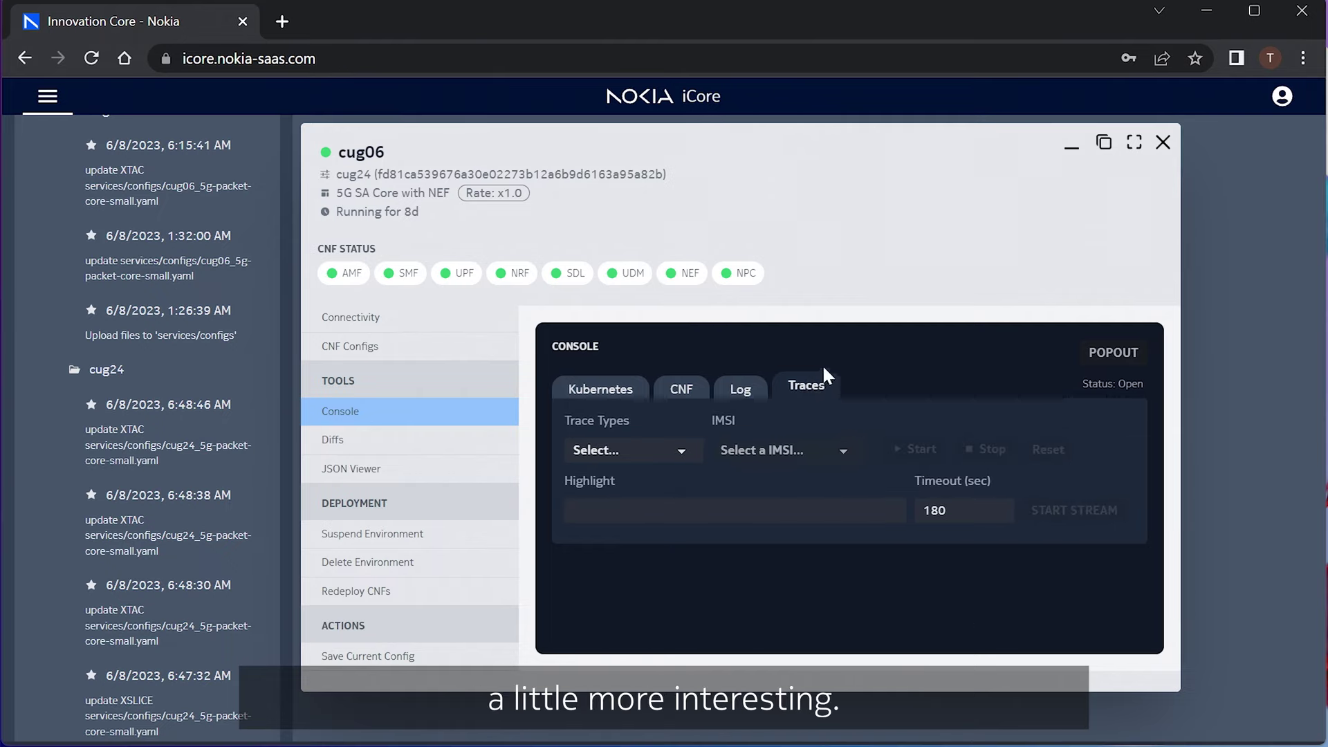
pyautogui.click(1116, 355)
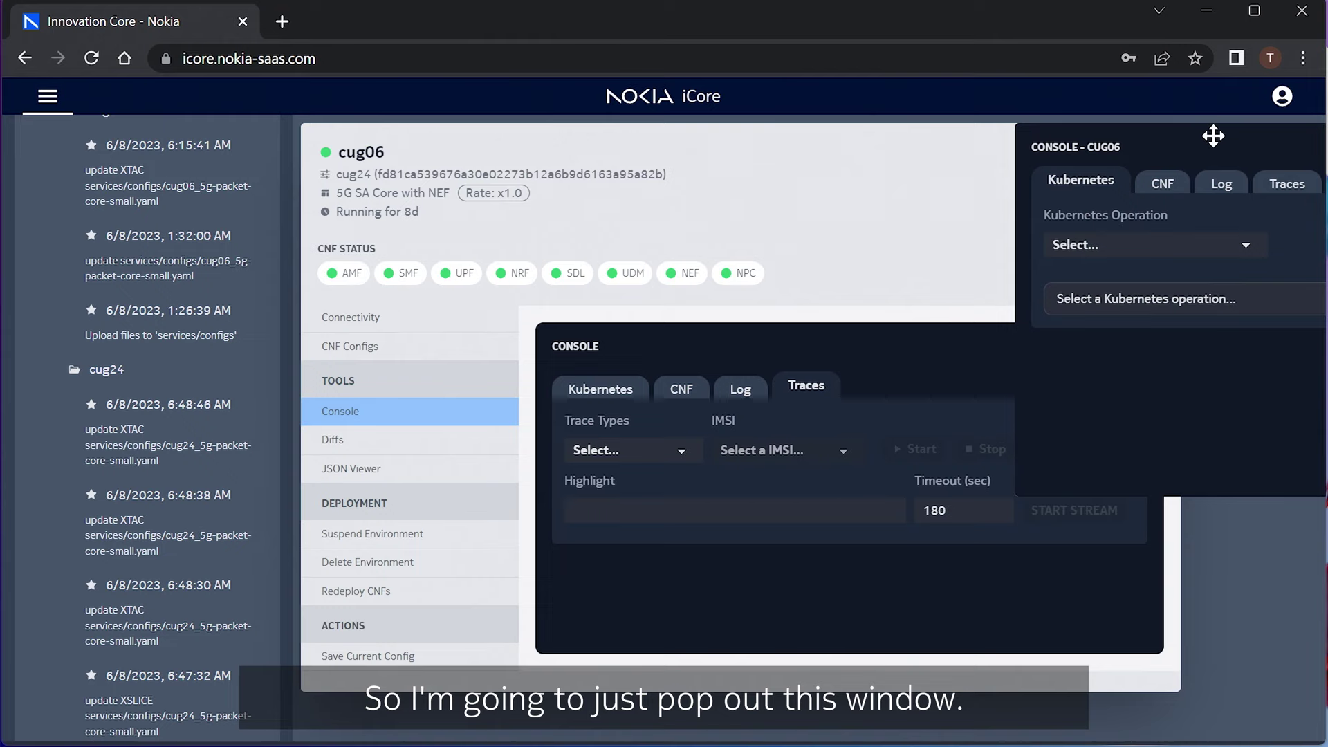
pyautogui.moveTo(1212, 136); pyautogui.dragTo(864, 152)
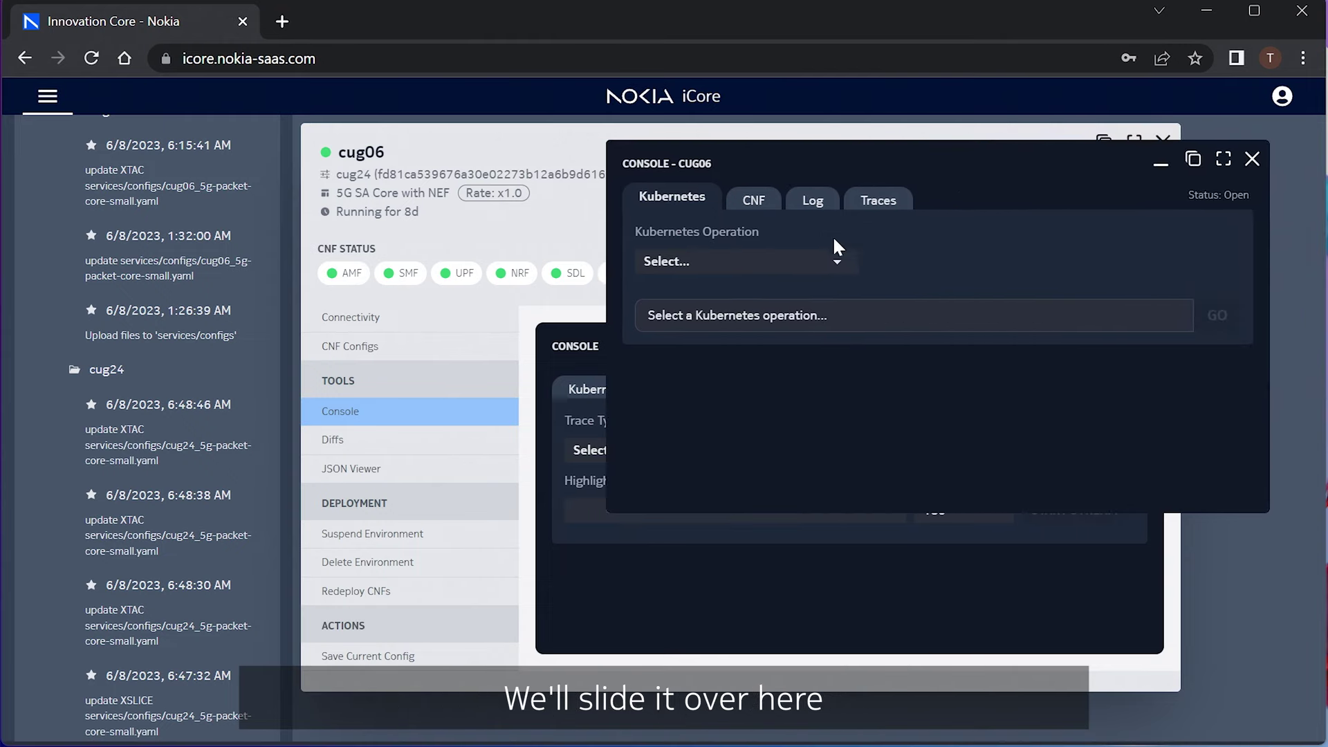
pyautogui.click(880, 204)
# Step: Reset and start a Trace by IMSI for the test phone, streaming its output
pyautogui.click(749, 266)
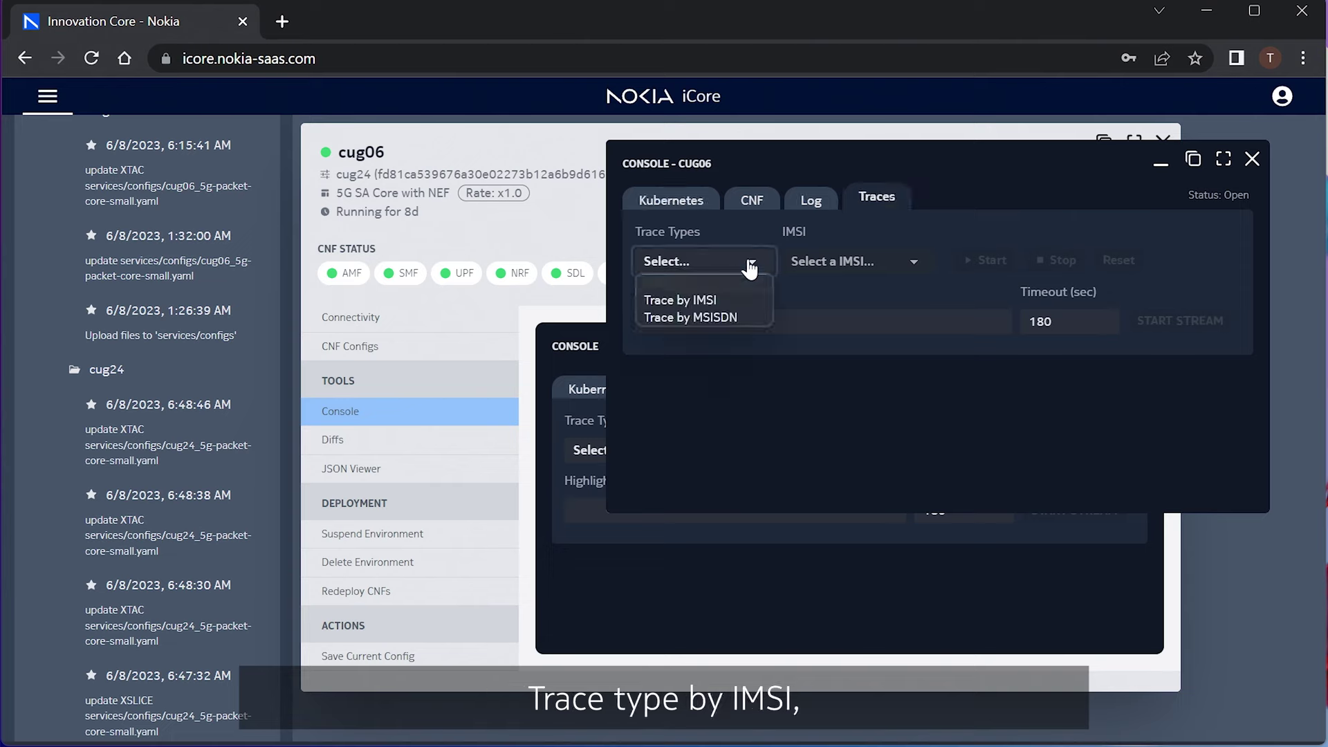
pyautogui.click(723, 297)
pyautogui.click(871, 267)
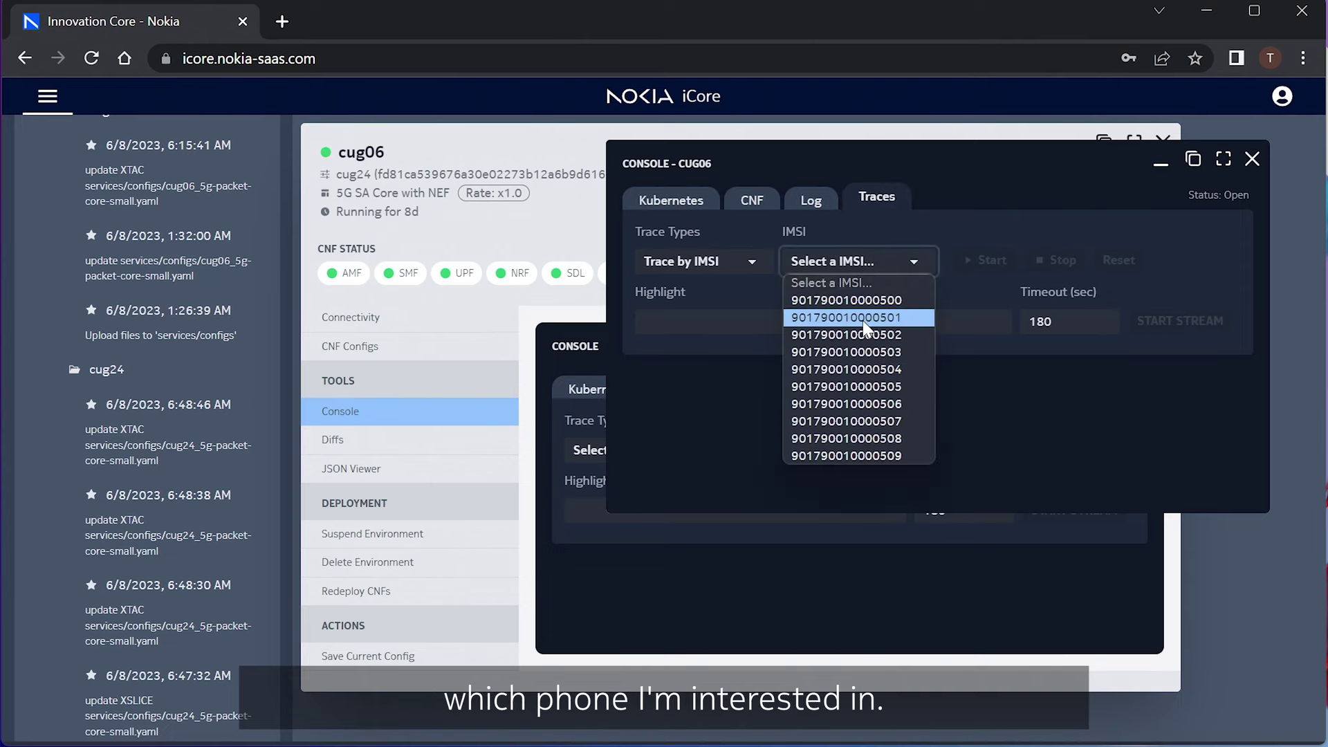
pyautogui.click(874, 312)
pyautogui.click(991, 267)
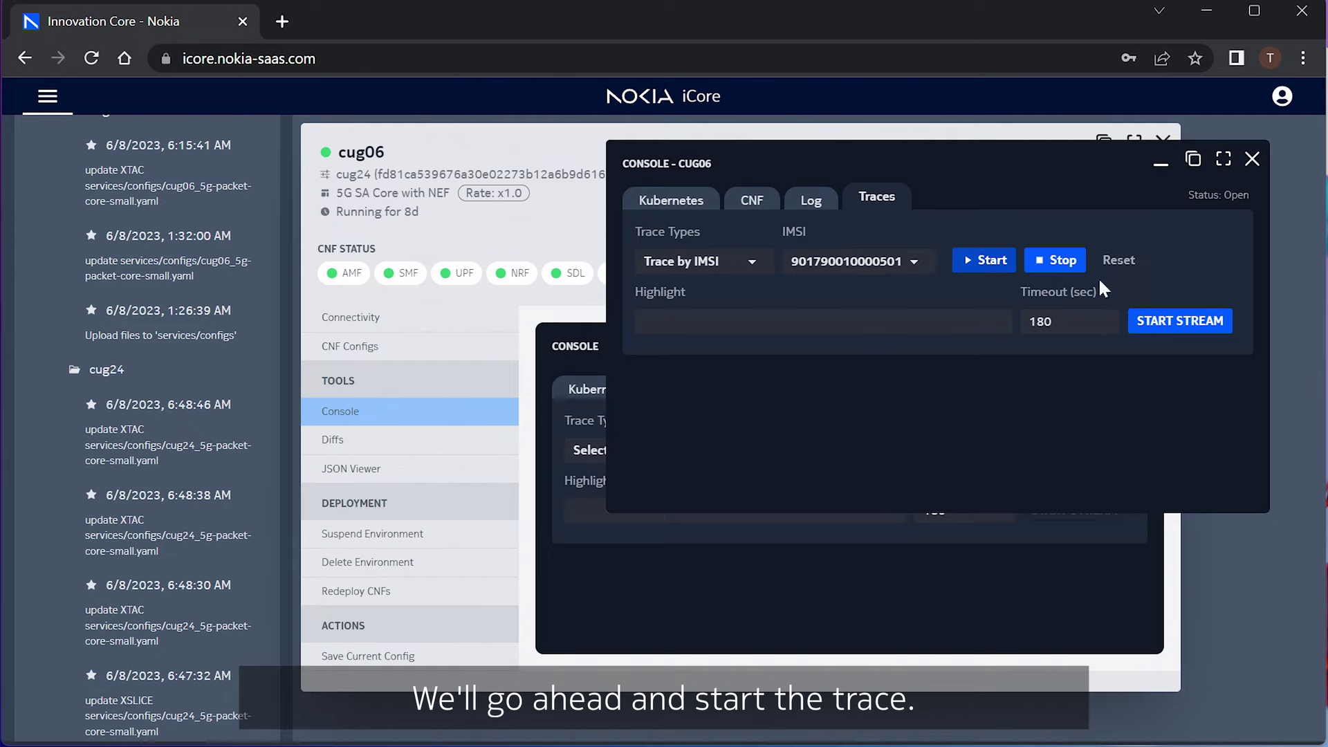
pyautogui.click(1123, 267)
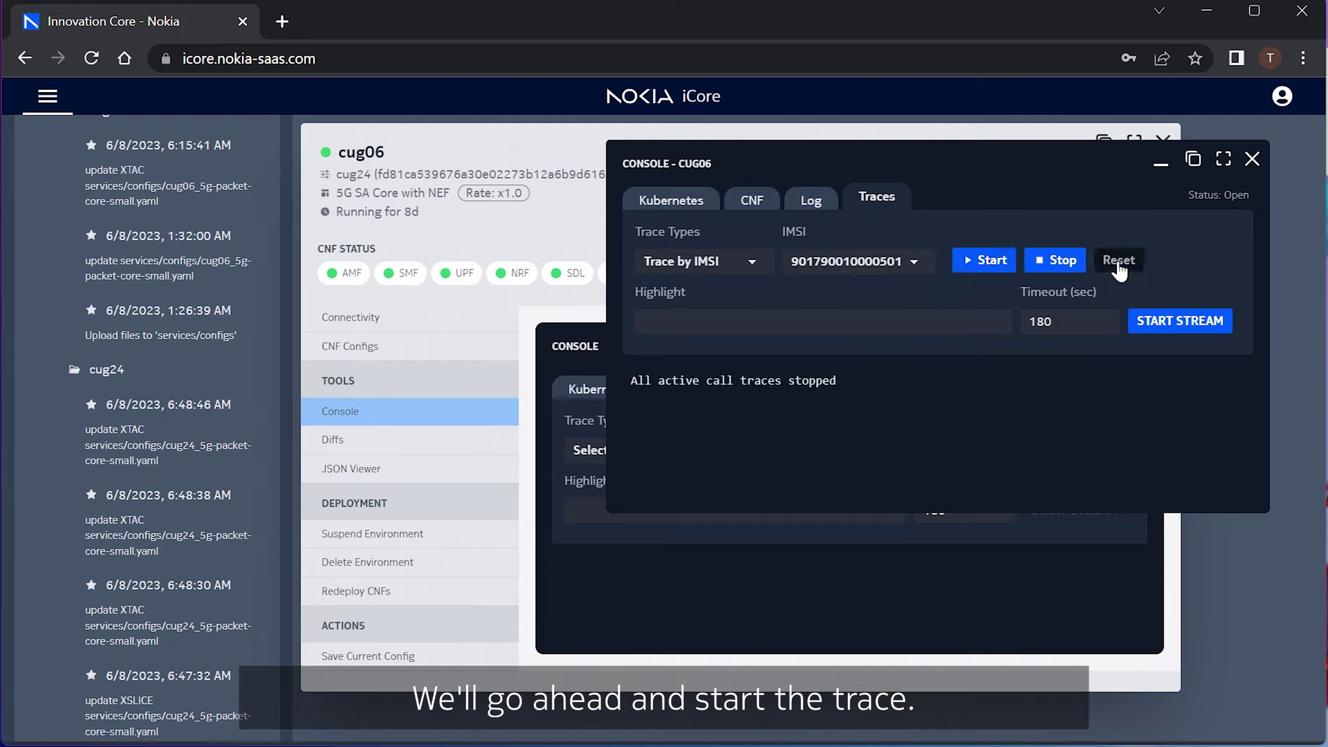
pyautogui.click(997, 267)
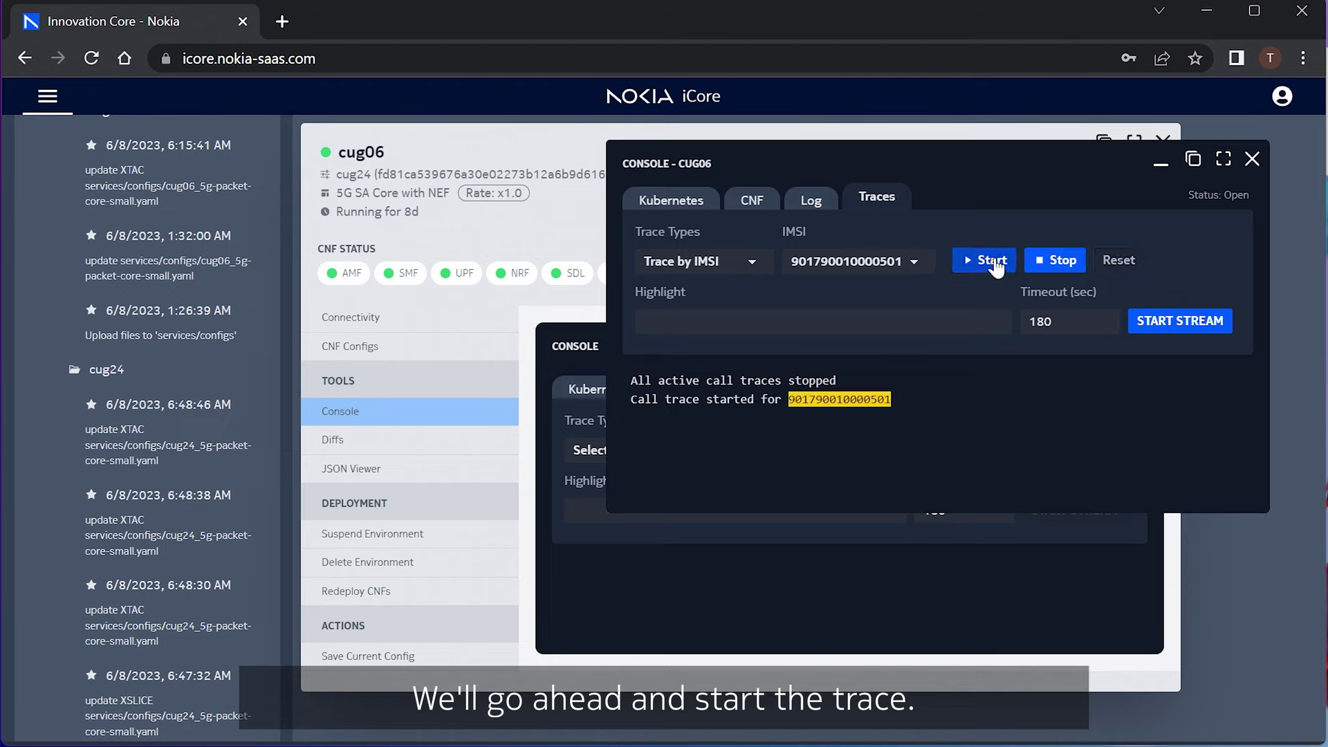
pyautogui.click(1190, 337)
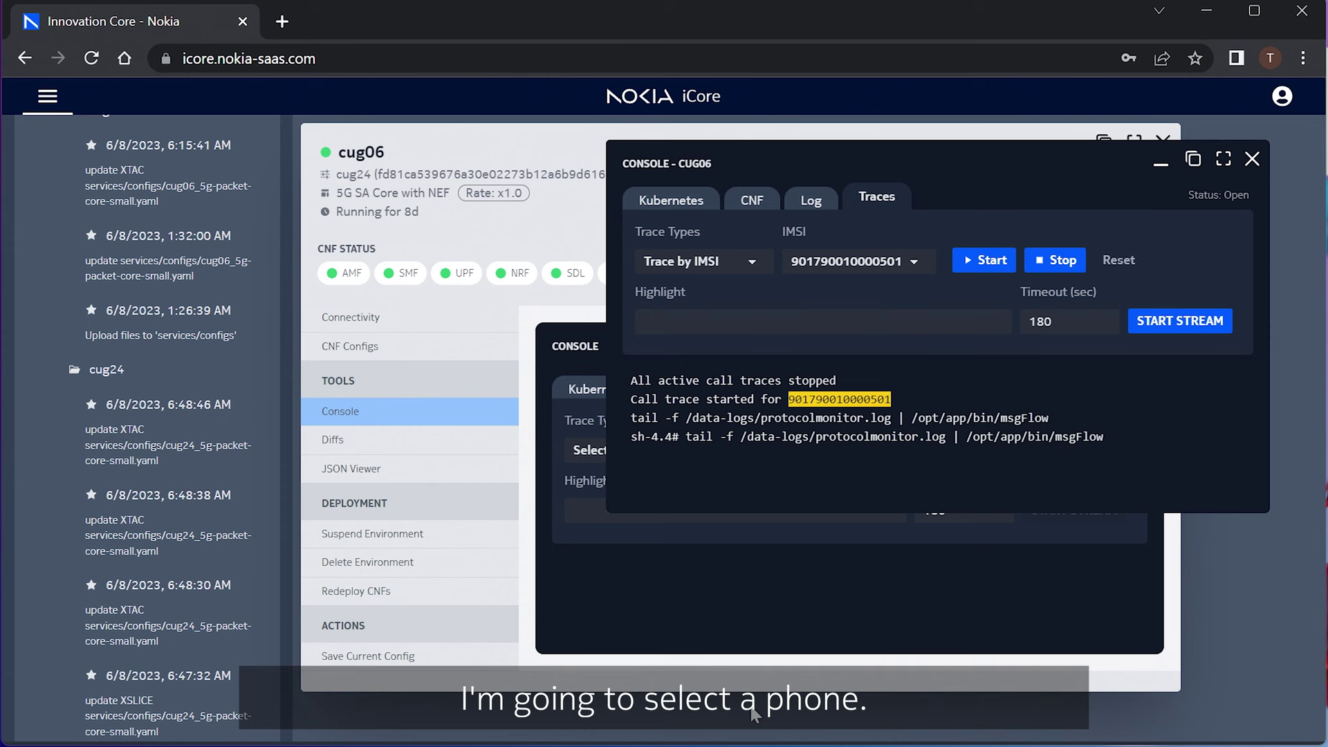
# Step: Turn off airplane mode on the mirrored Pixel 7 in Vysor, then minimize Vysor
pyautogui.moveTo(756, 722)
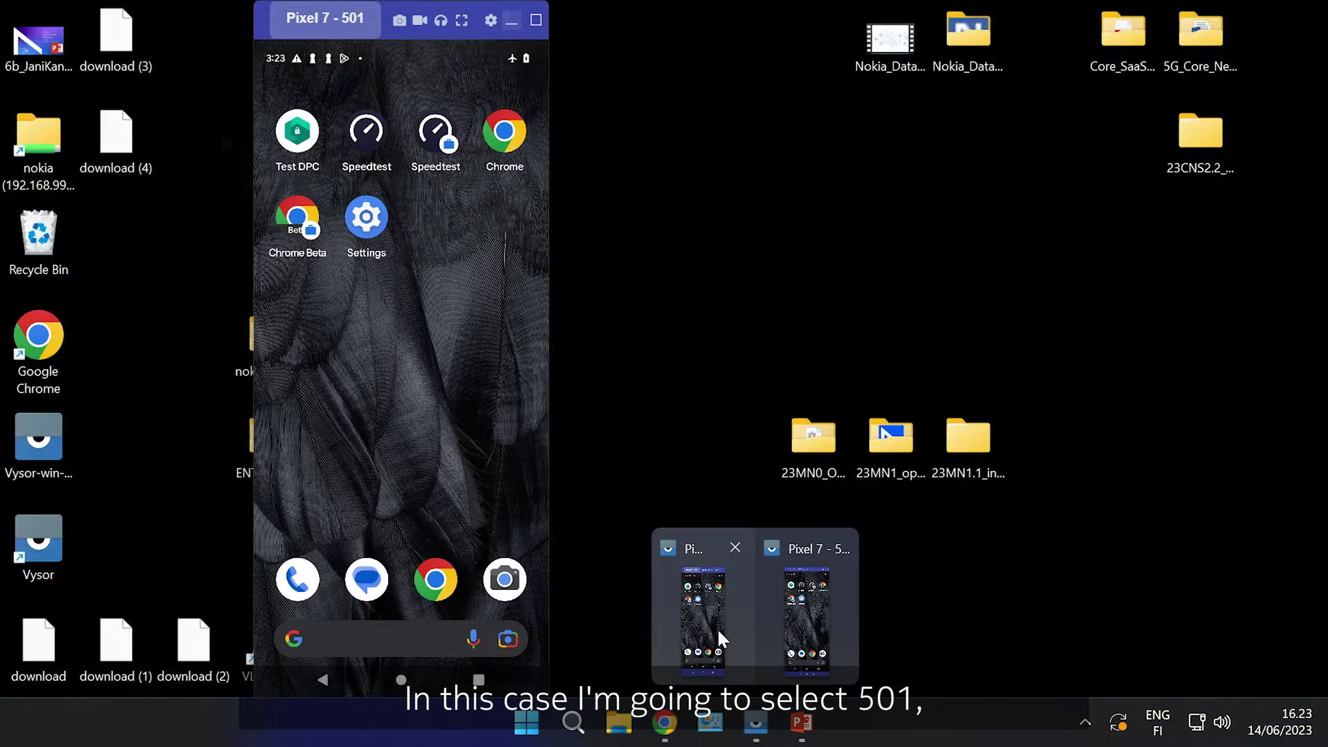
pyautogui.click(719, 638)
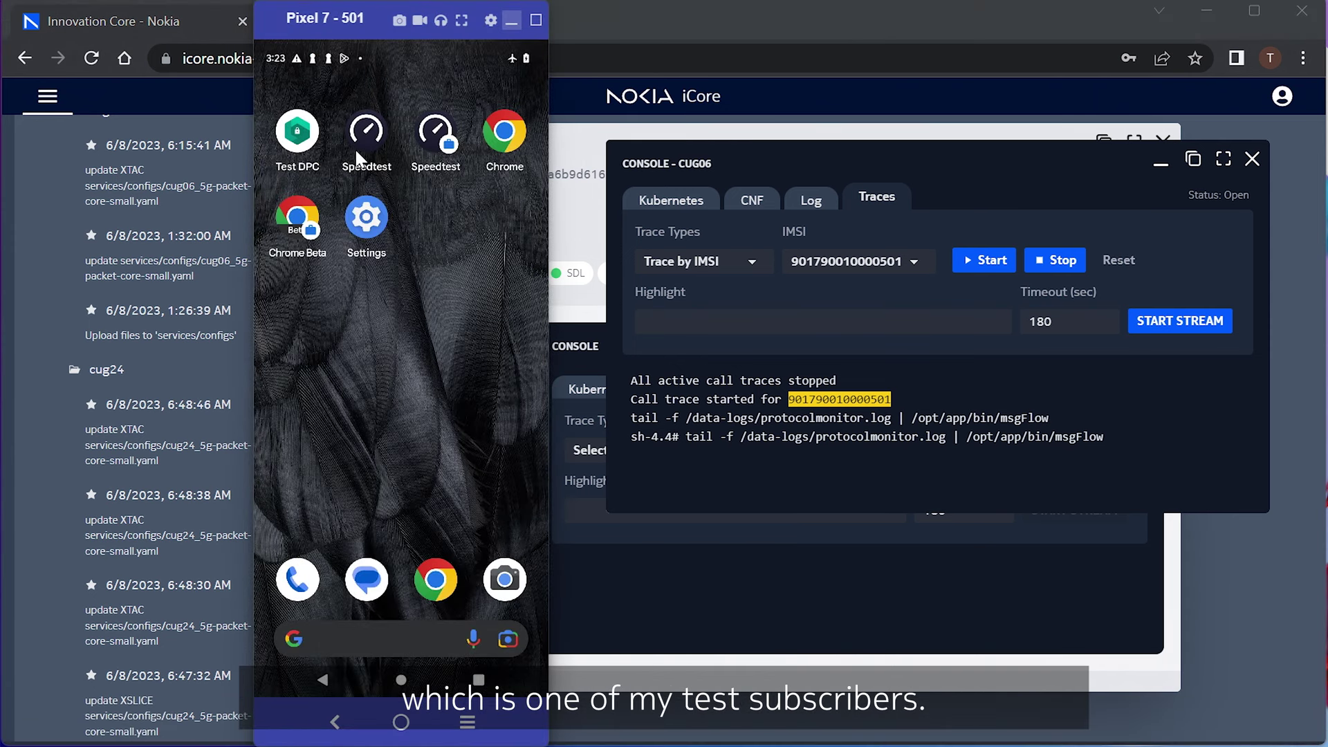
pyautogui.moveTo(391, 48); pyautogui.dragTo(396, 363)
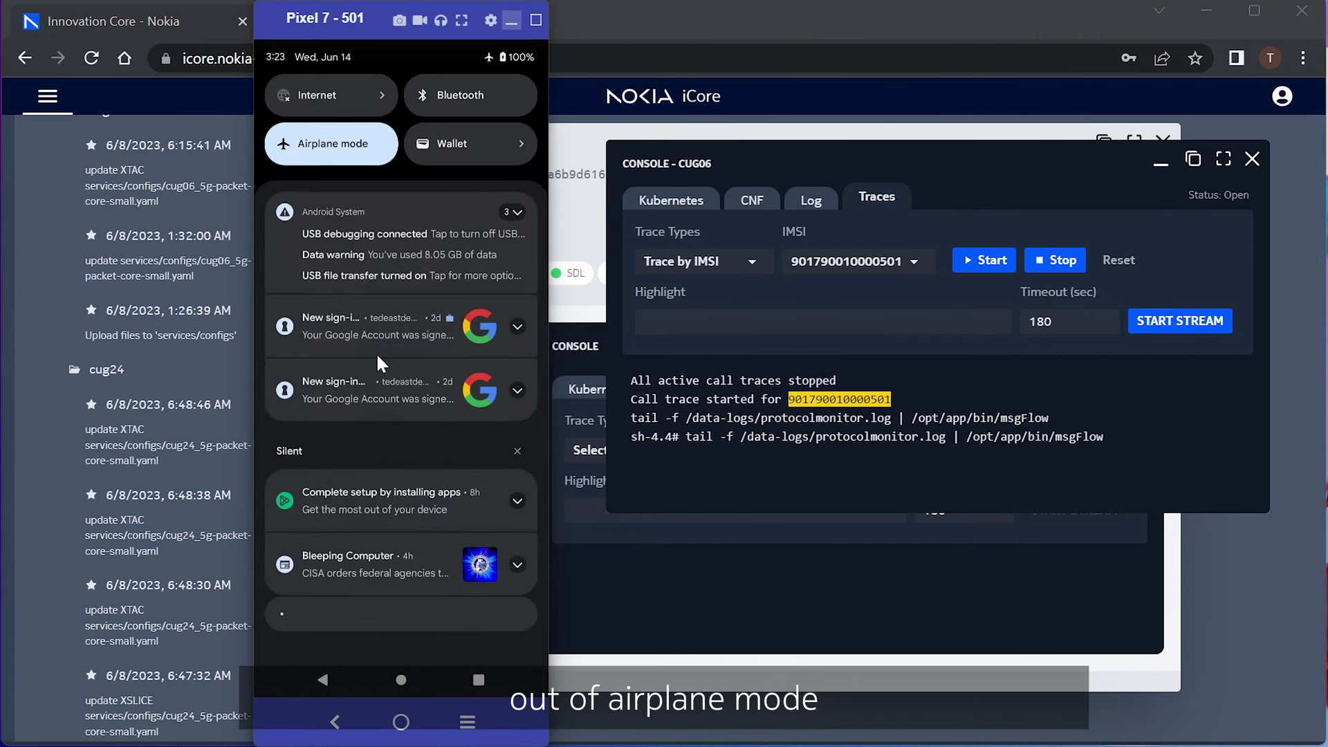
pyautogui.click(334, 137)
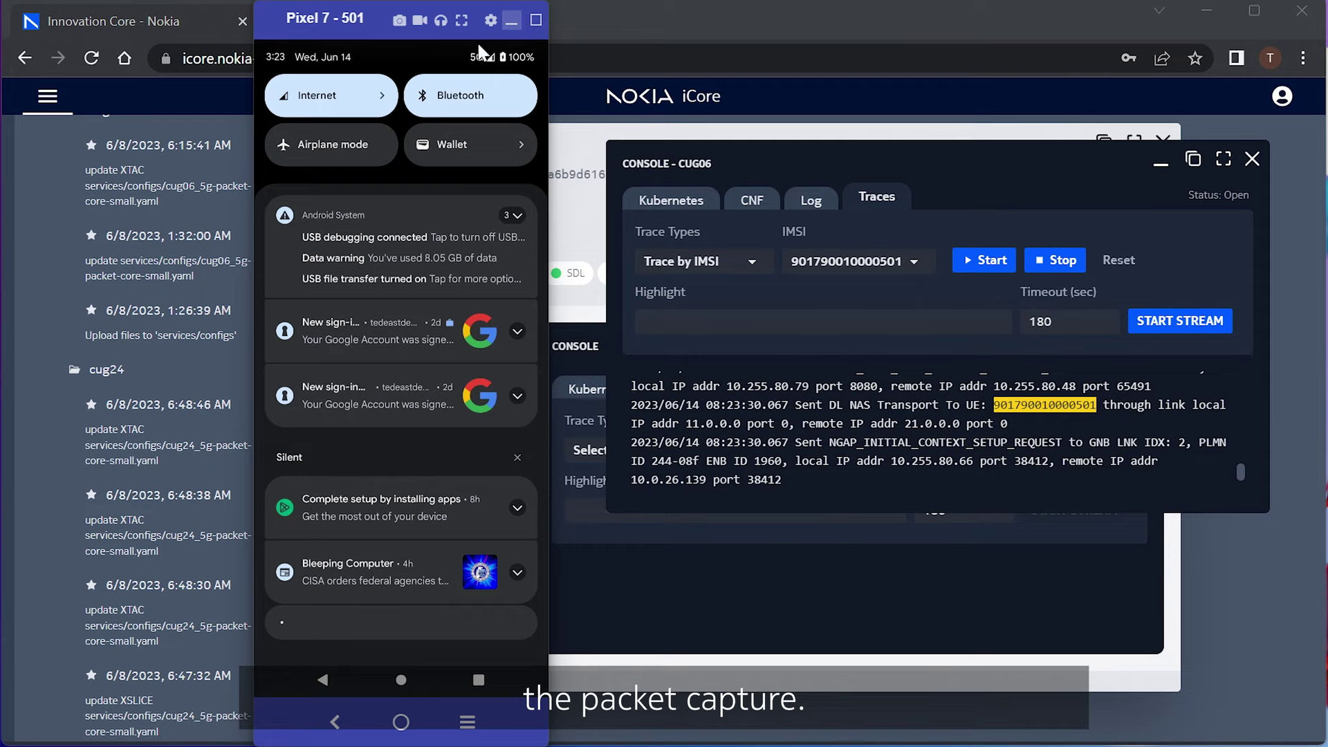
pyautogui.click(511, 20)
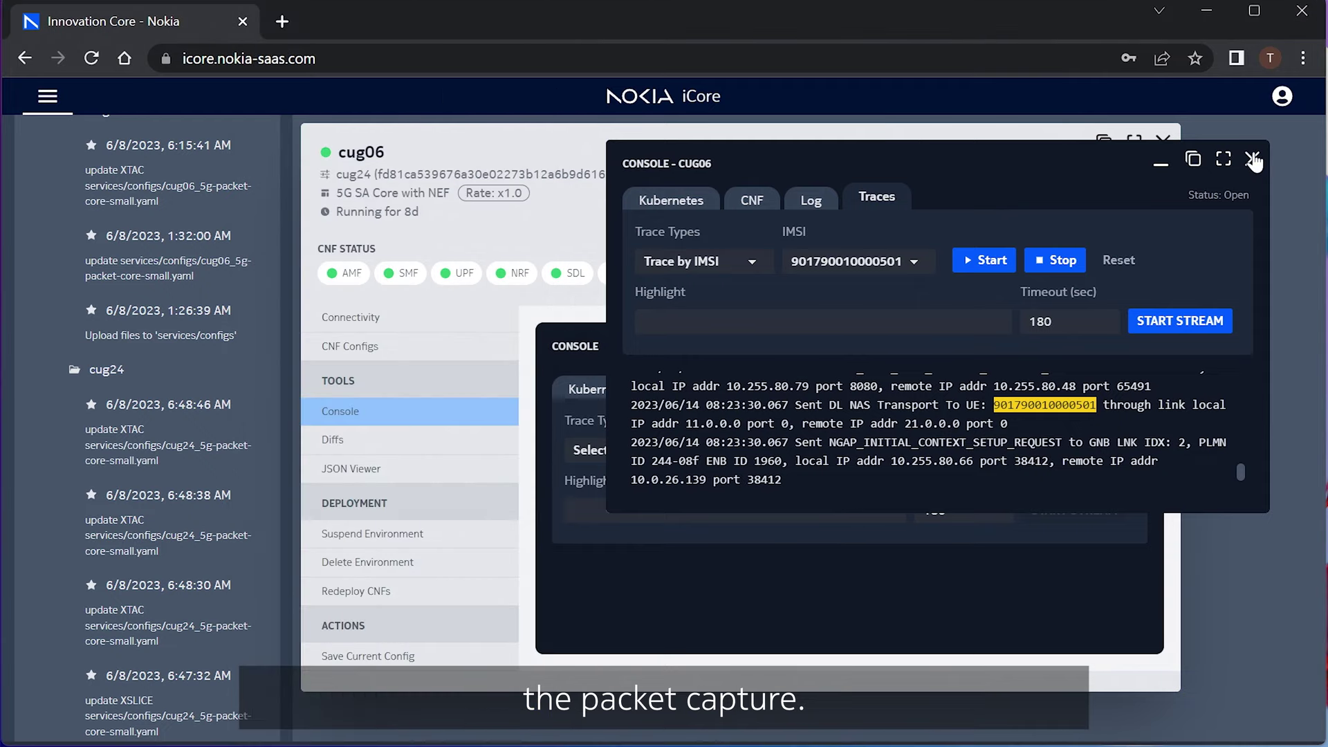
# Step: Close the popped-out CONSOLE - CUG06 window
pyautogui.click(1253, 160)
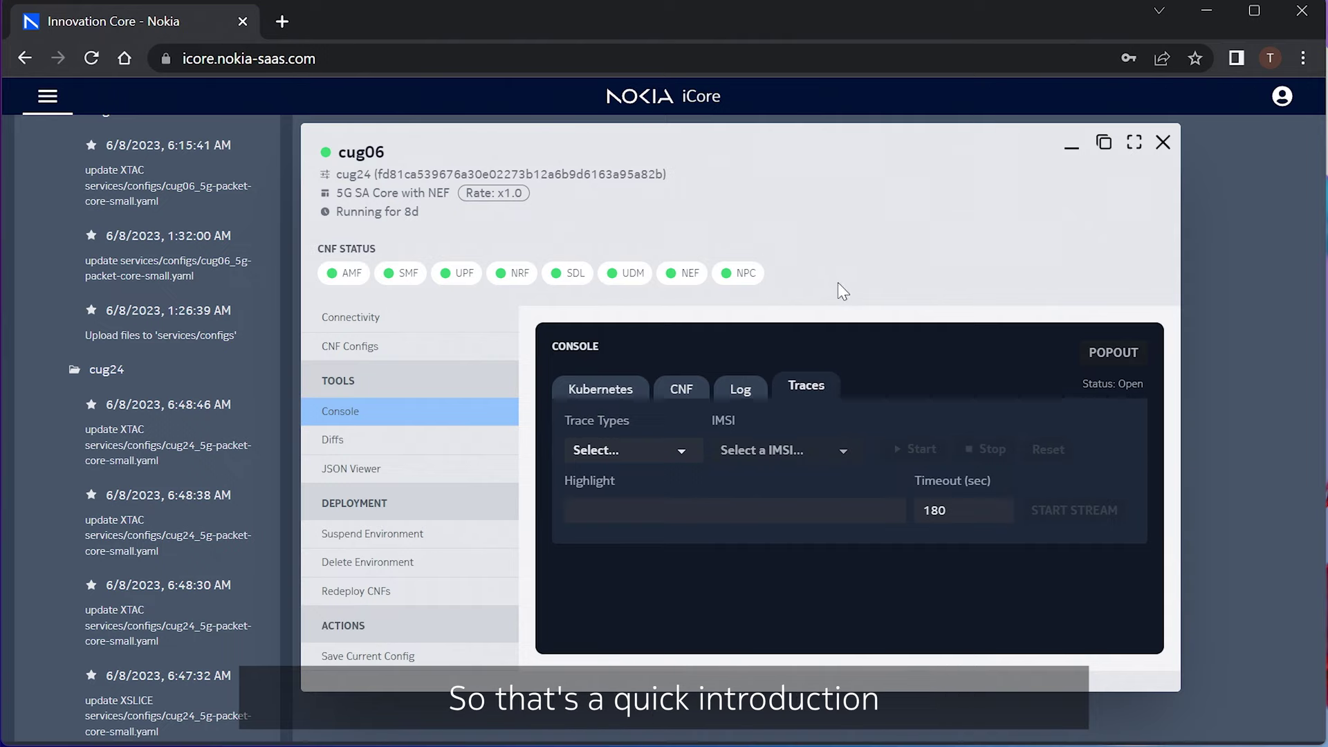